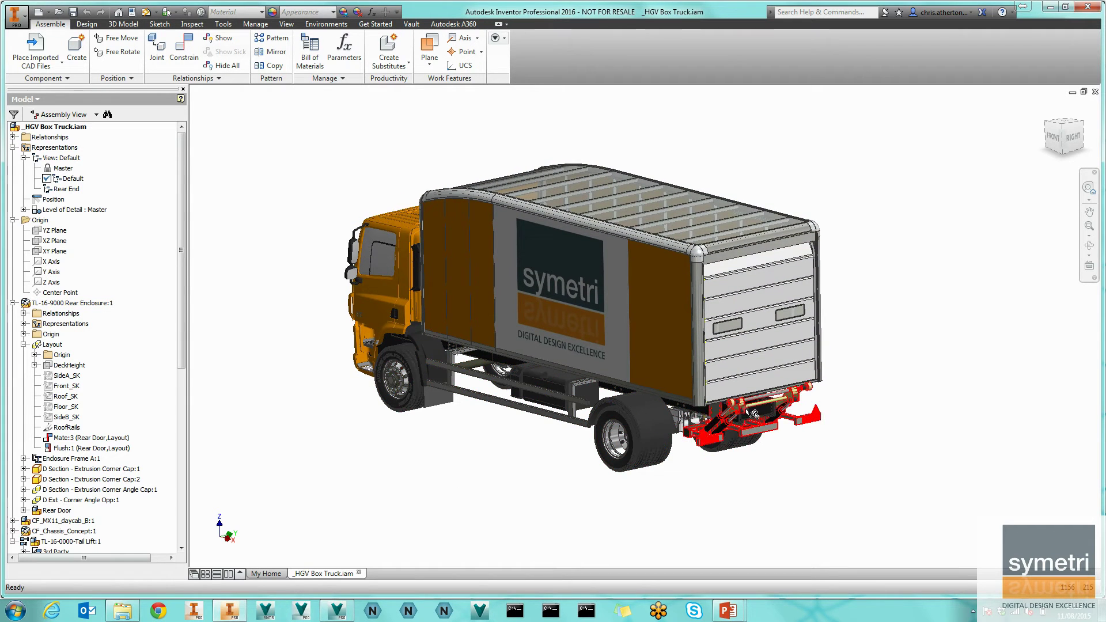
Step: Open the TL-16-0000-Tail Lift sub-assembly from the truck assembly in its own tab
click(730, 418)
click(721, 319)
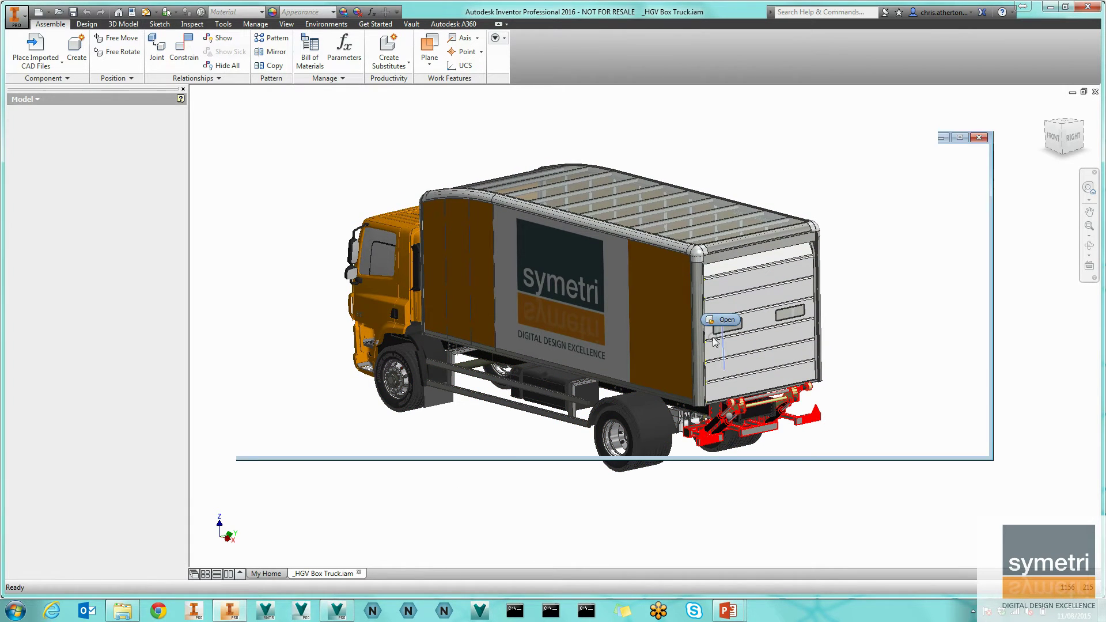
click(452, 242)
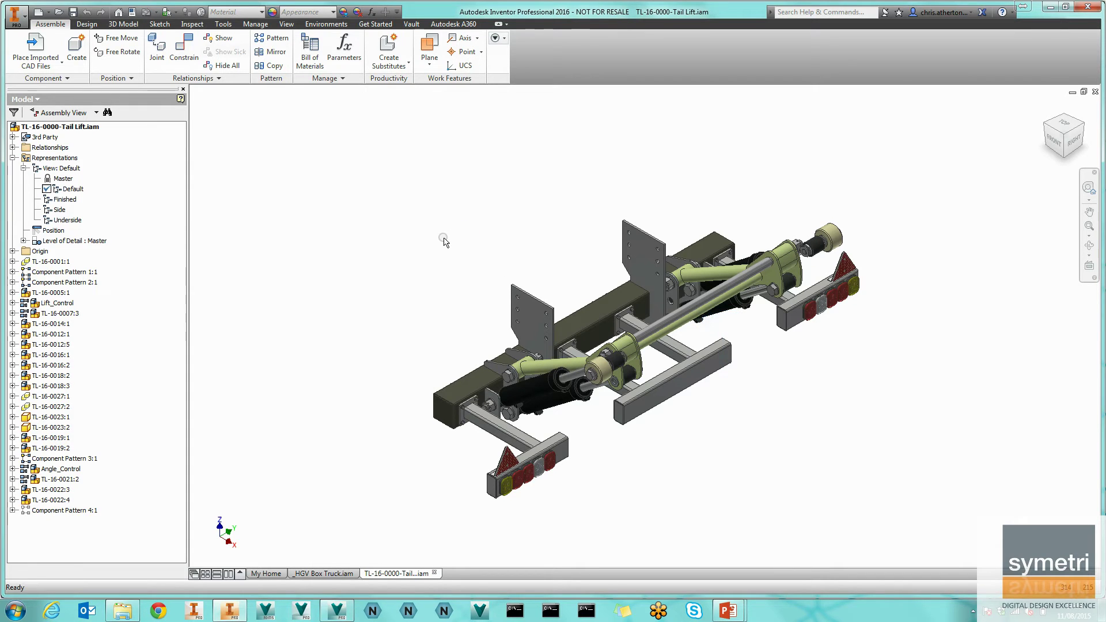
Step: Place an imported CAD file, choosing TL-SW15-0000-A.SLDPRT from the _Solidworks folder
click(36, 64)
click(58, 153)
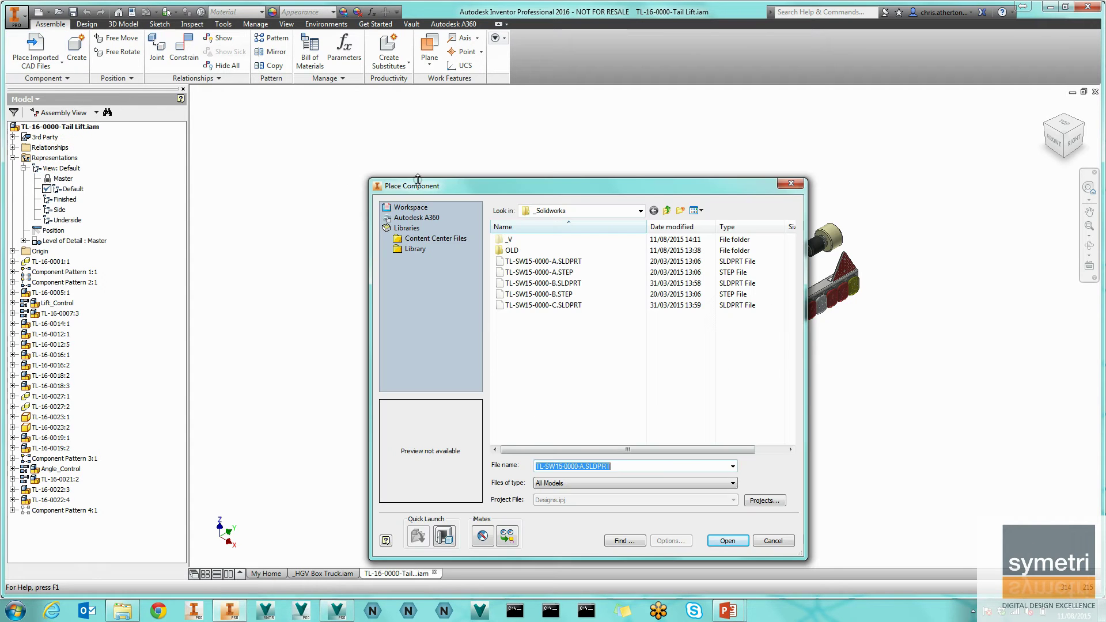
drag(565, 186, 279, 114)
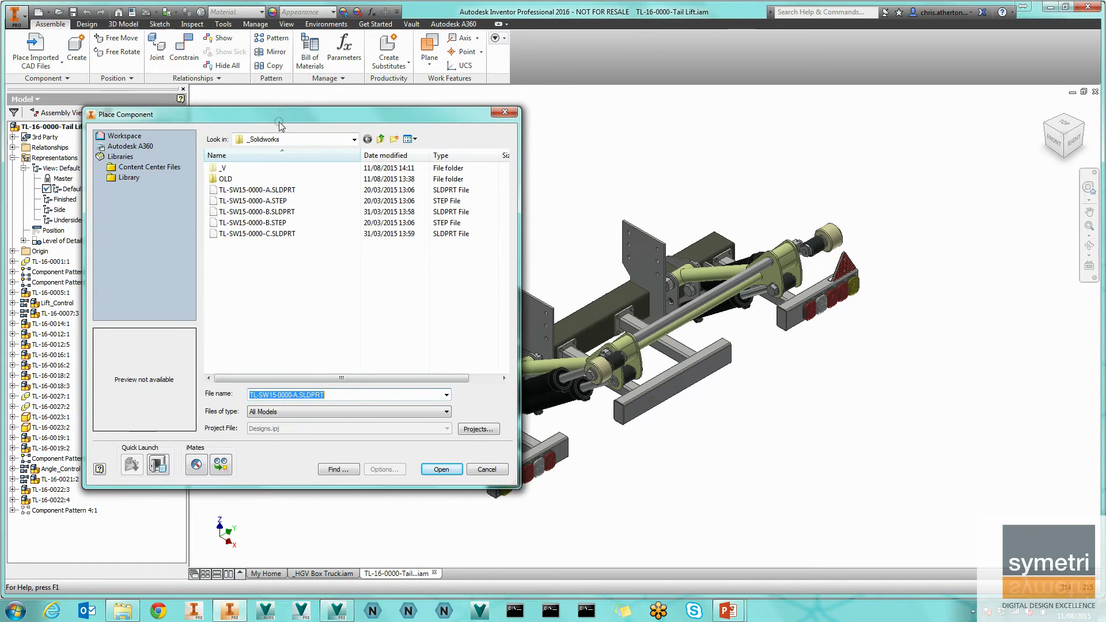
double_click(291, 190)
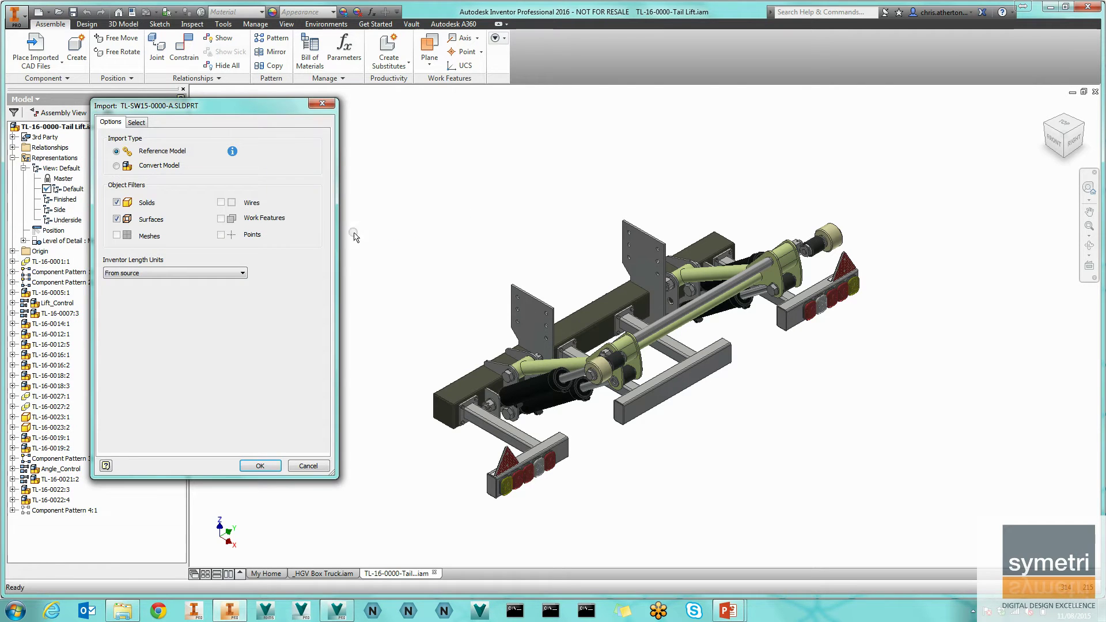
Step: Import as a Reference Model with all bodies, including Top_Plate and Ramp
drag(249, 107, 321, 120)
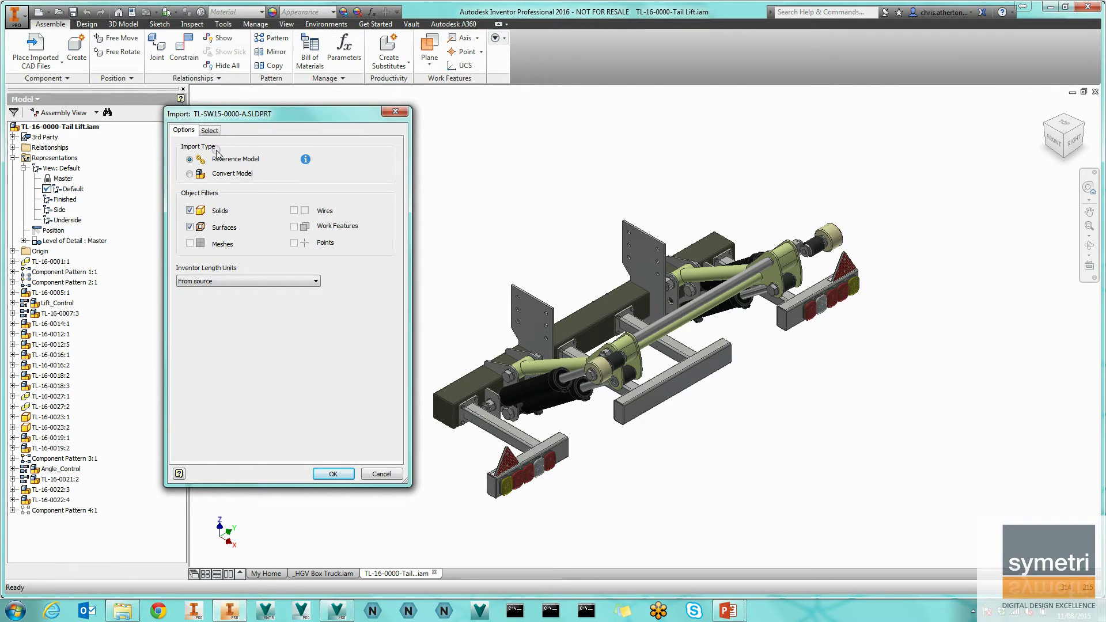
click(189, 174)
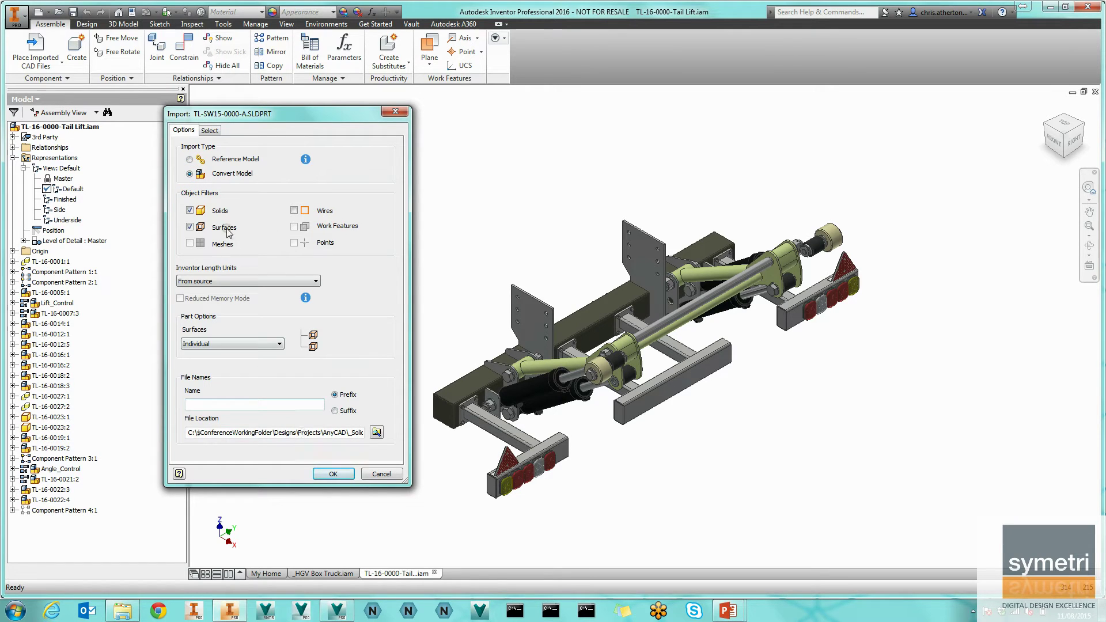
click(190, 160)
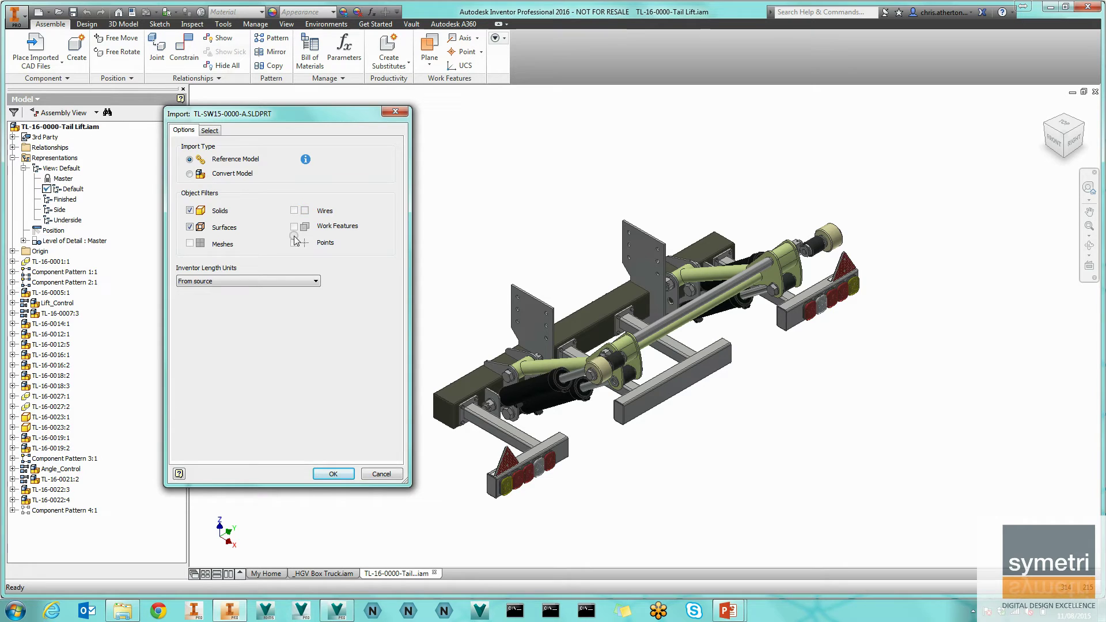
click(209, 131)
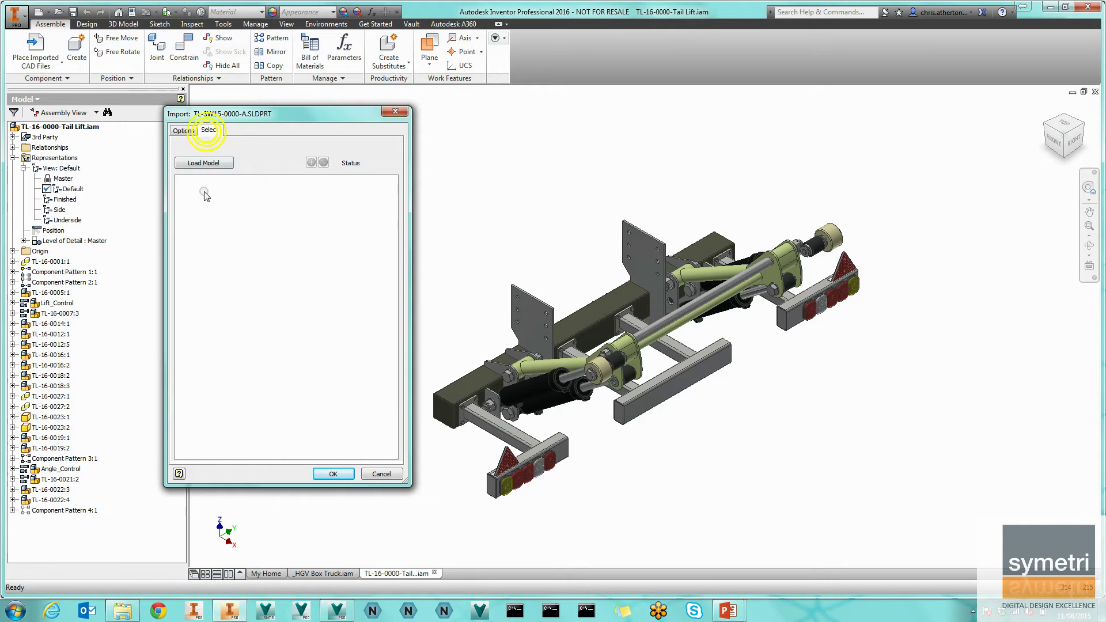
click(214, 163)
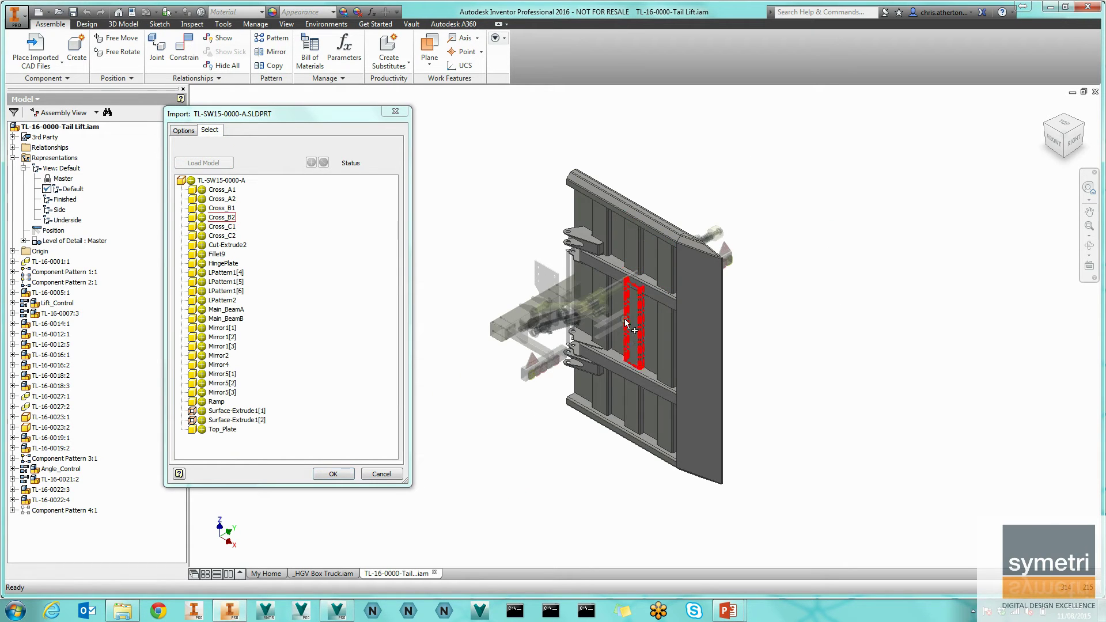
scroll(627, 323, up, 3)
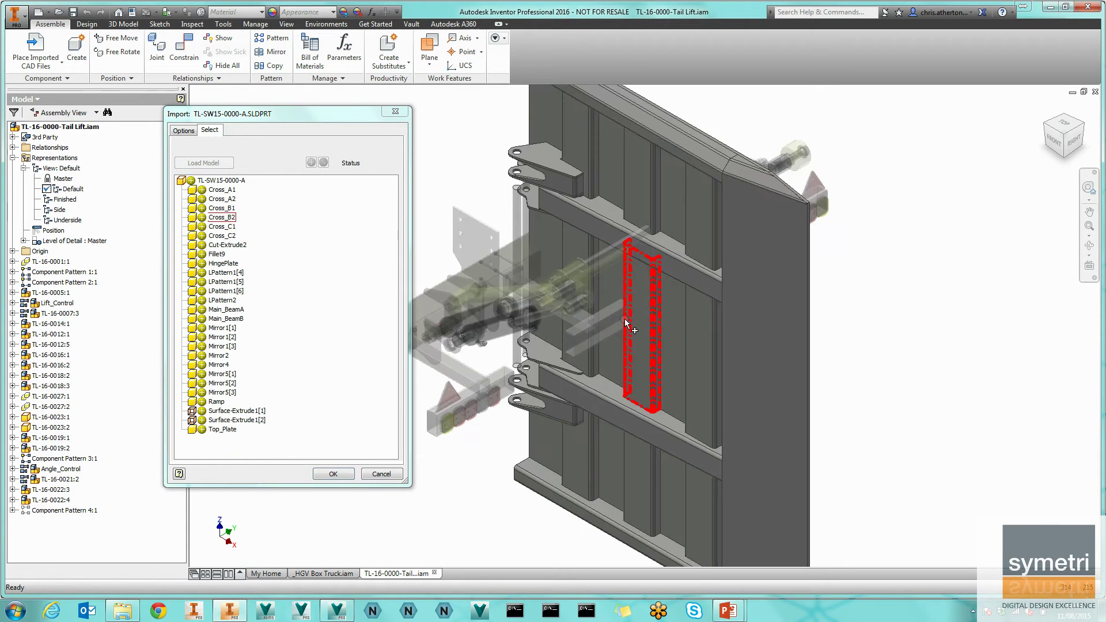
click(202, 430)
click(201, 401)
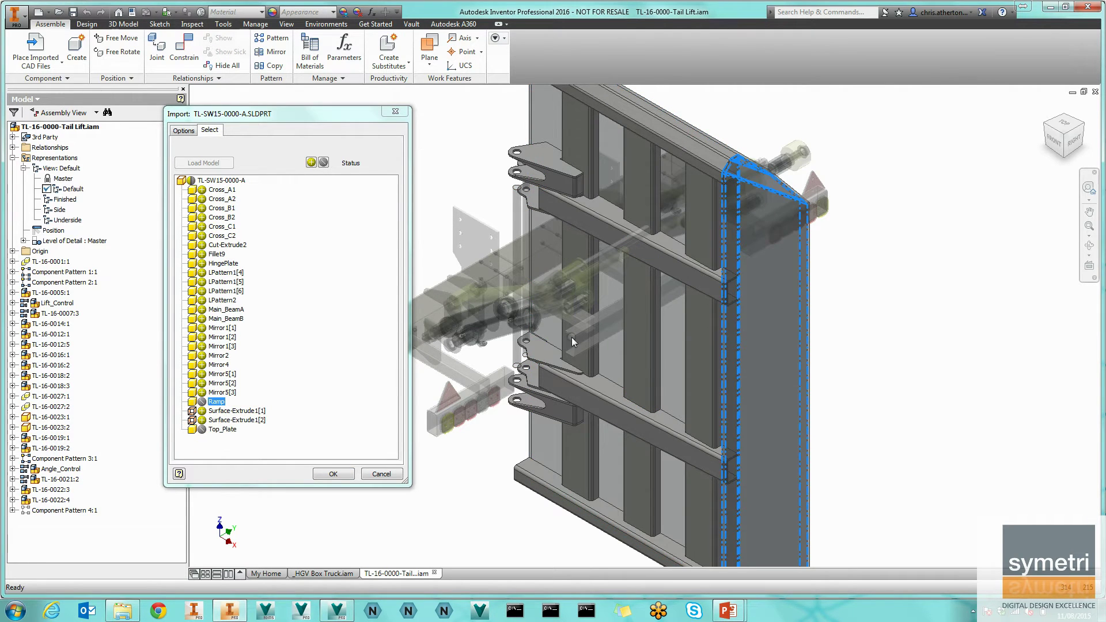
click(201, 429)
click(201, 401)
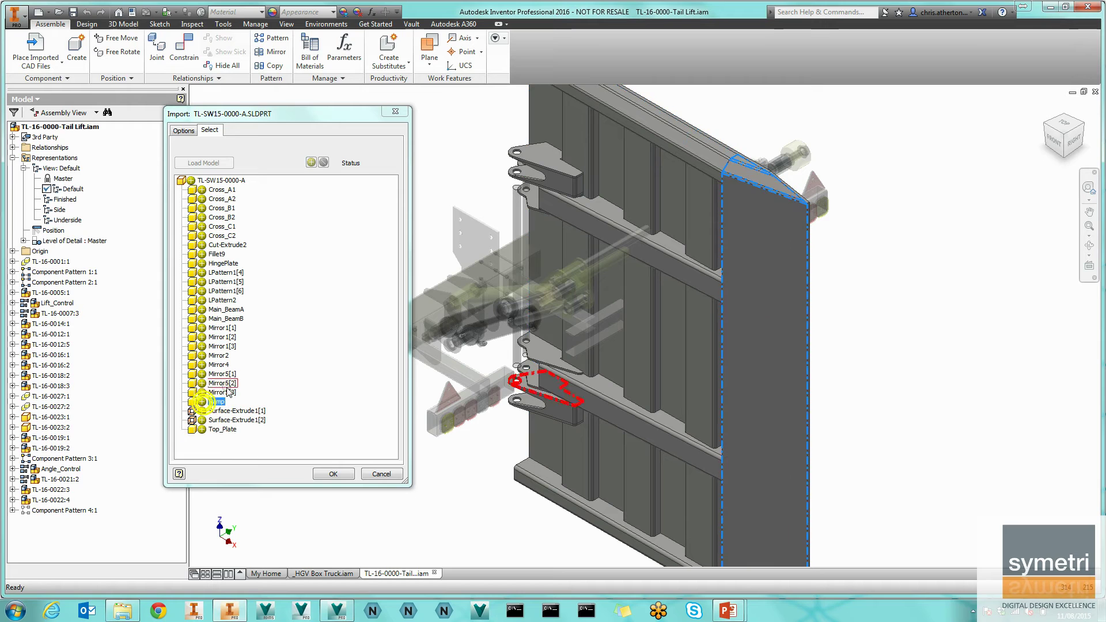
click(183, 130)
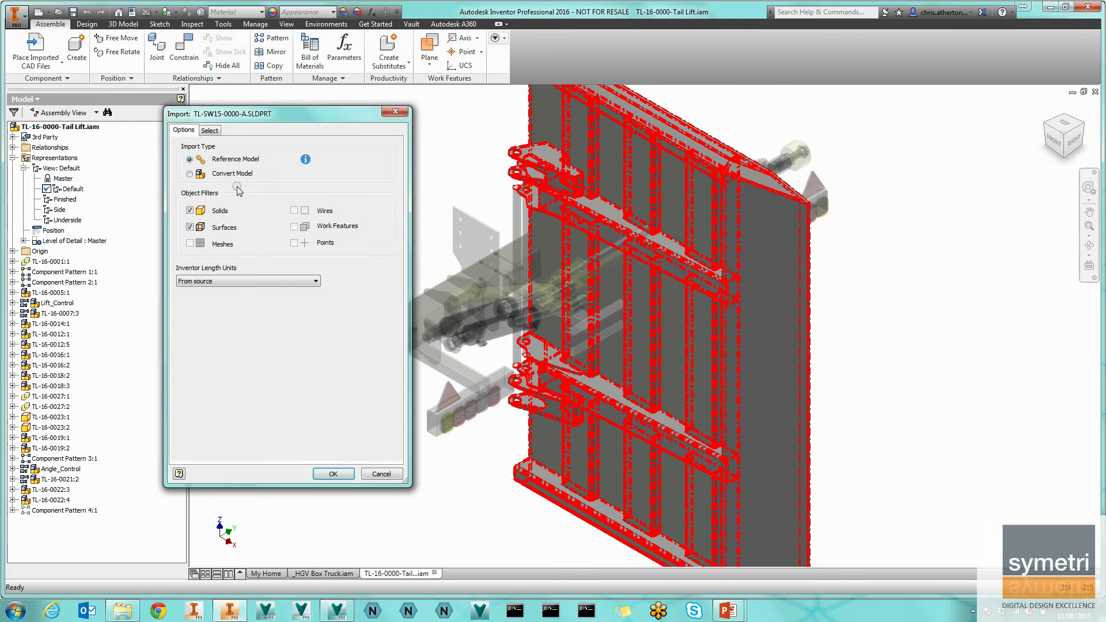
click(342, 475)
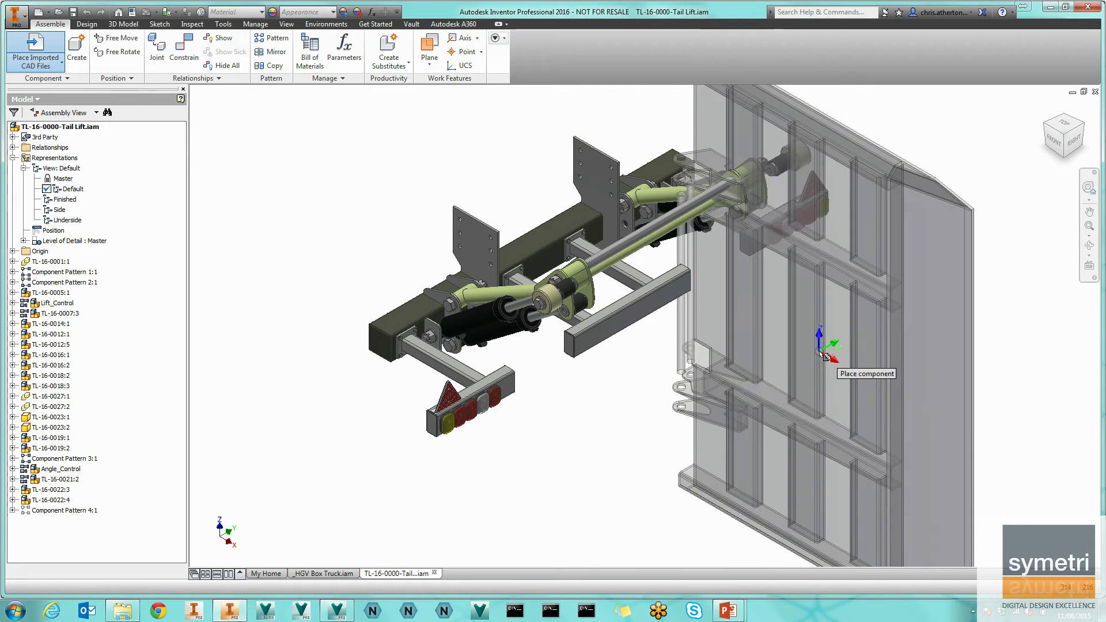
Step: Rotate the platform 90° about X and place one instance beneath the tail lift
right_click(849, 347)
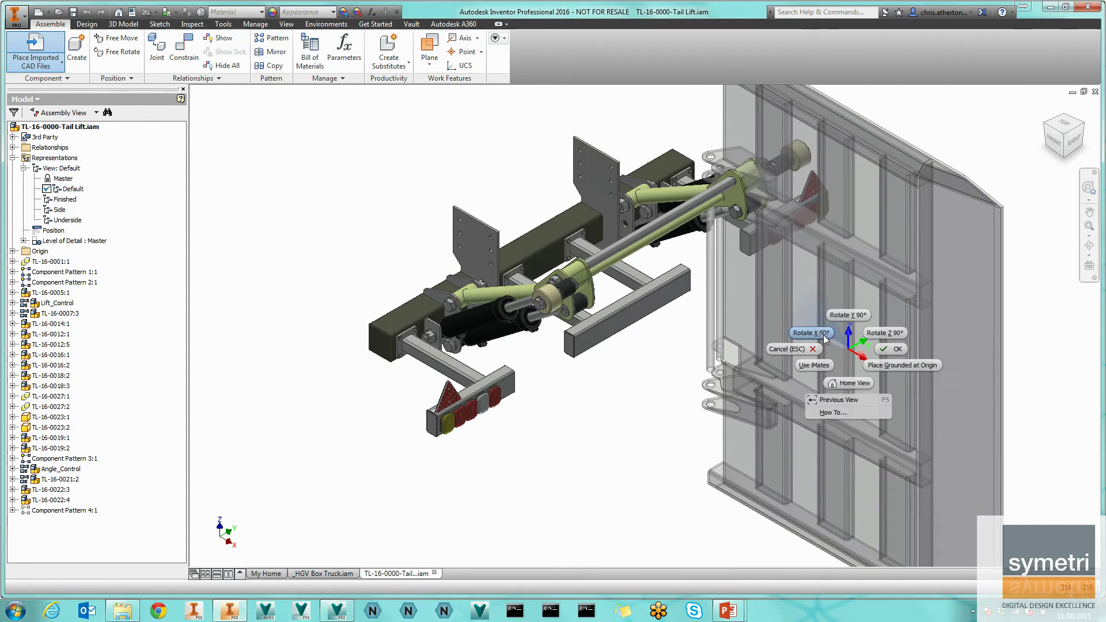
click(824, 336)
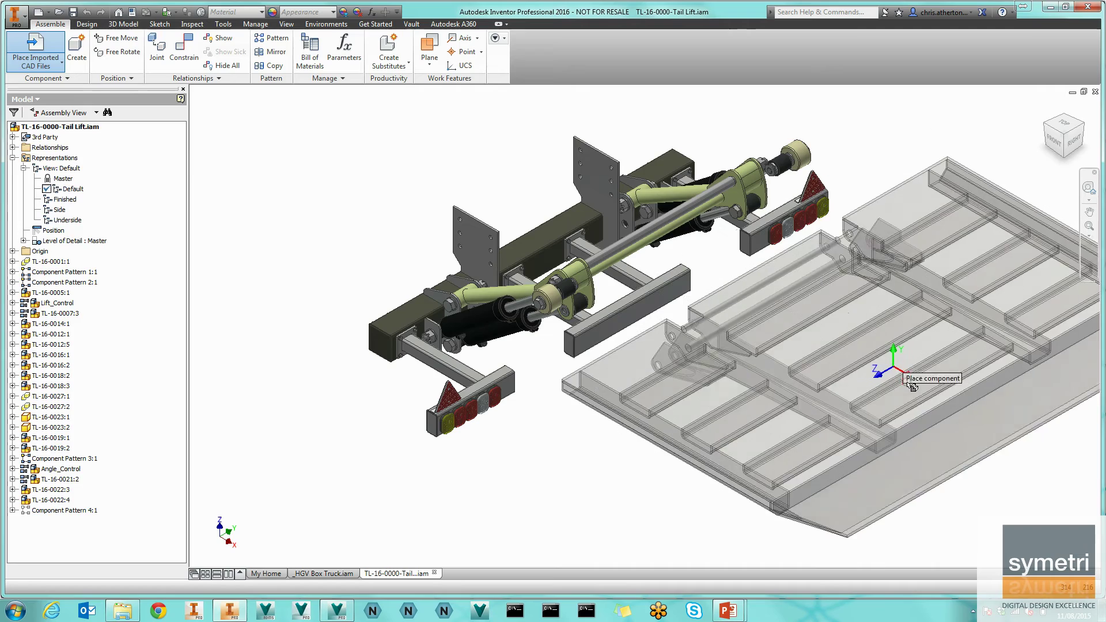
click(902, 395)
right_click(719, 268)
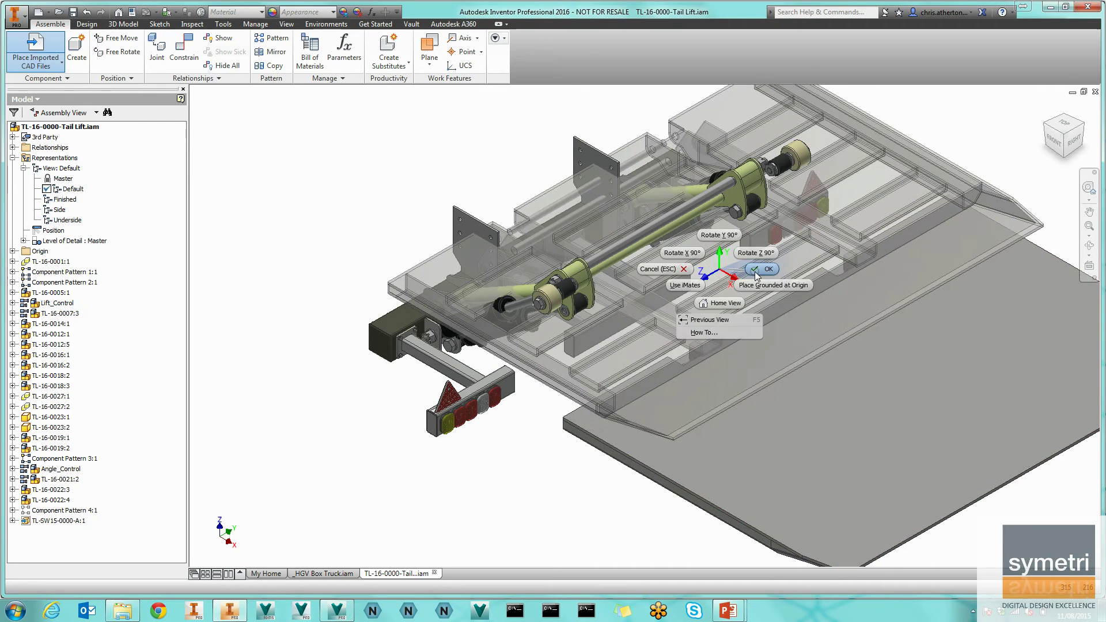
click(756, 270)
shift+middle_drag(753, 271, 663, 288)
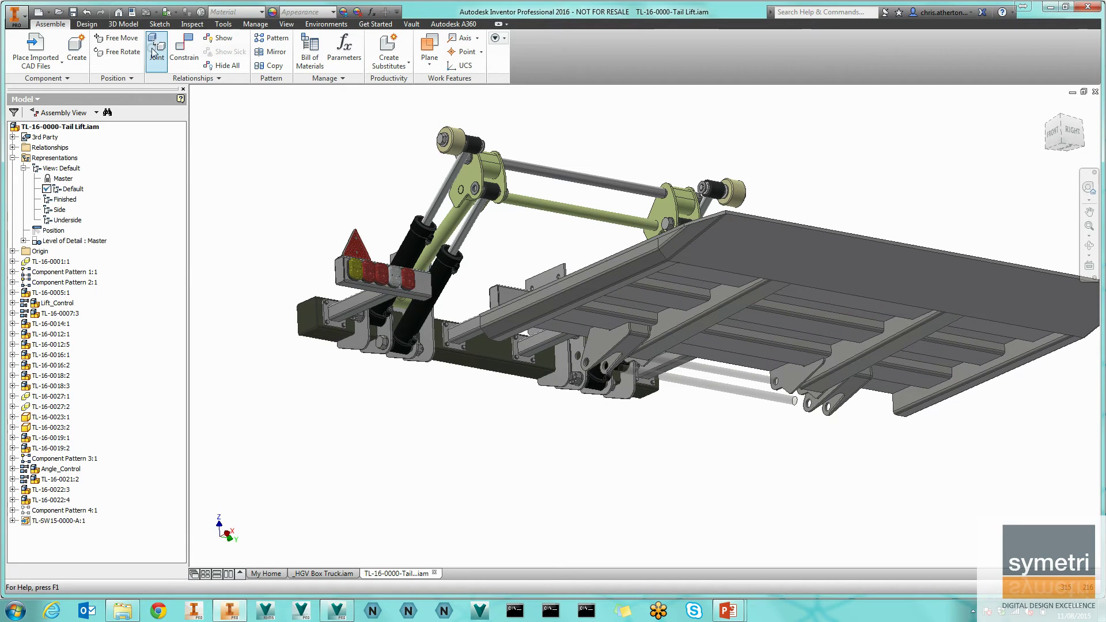
Step: Join the platform to the lower rod with a Rotational joint
click(154, 52)
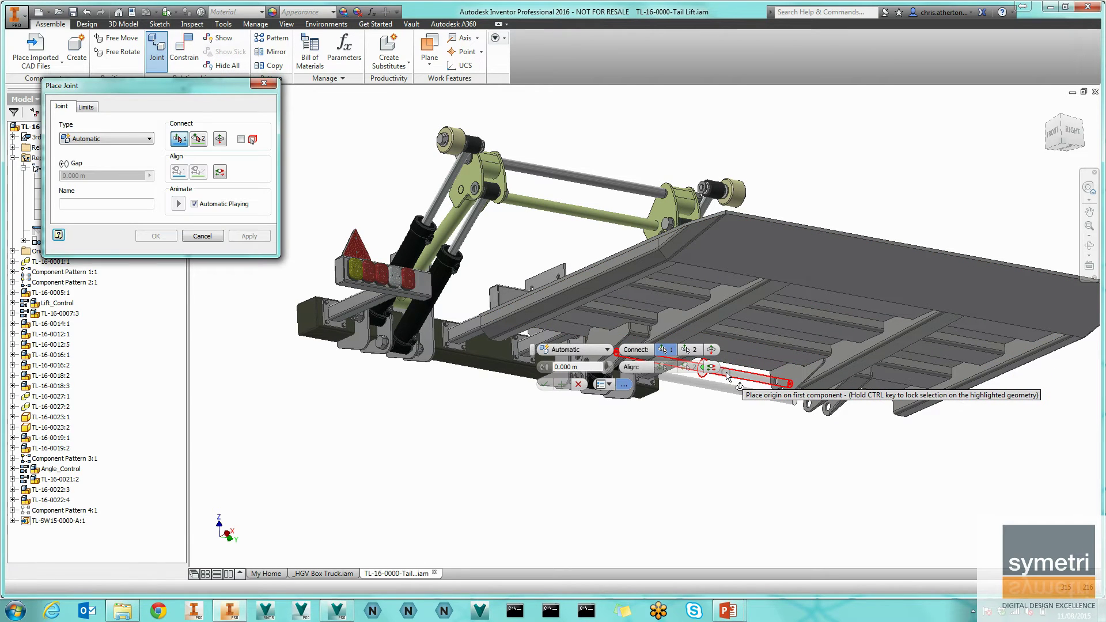
click(727, 375)
click(579, 181)
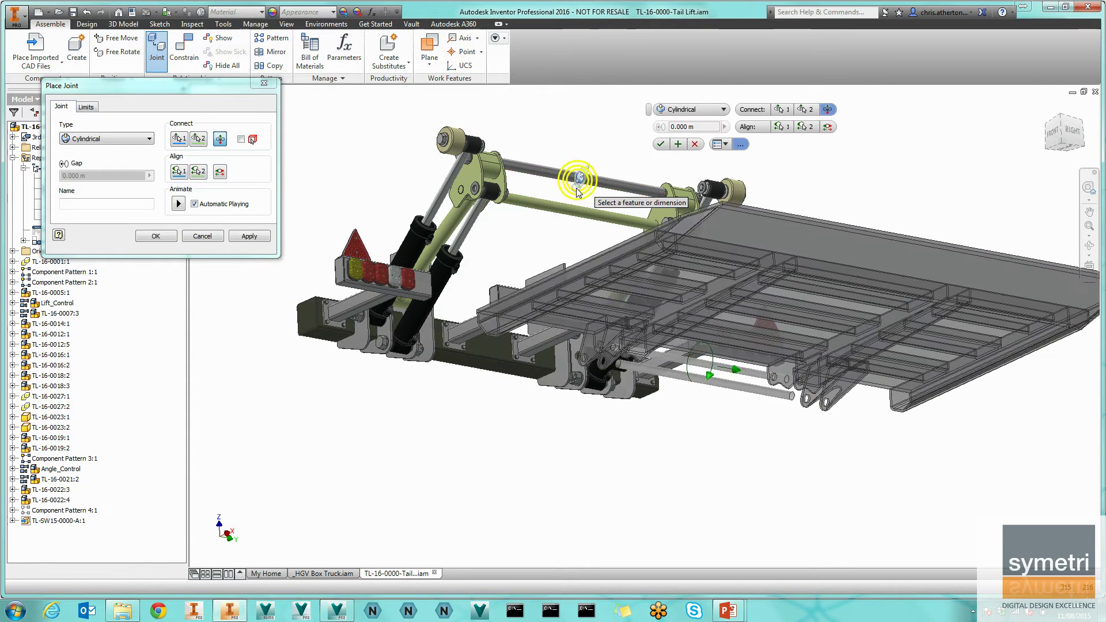
click(127, 140)
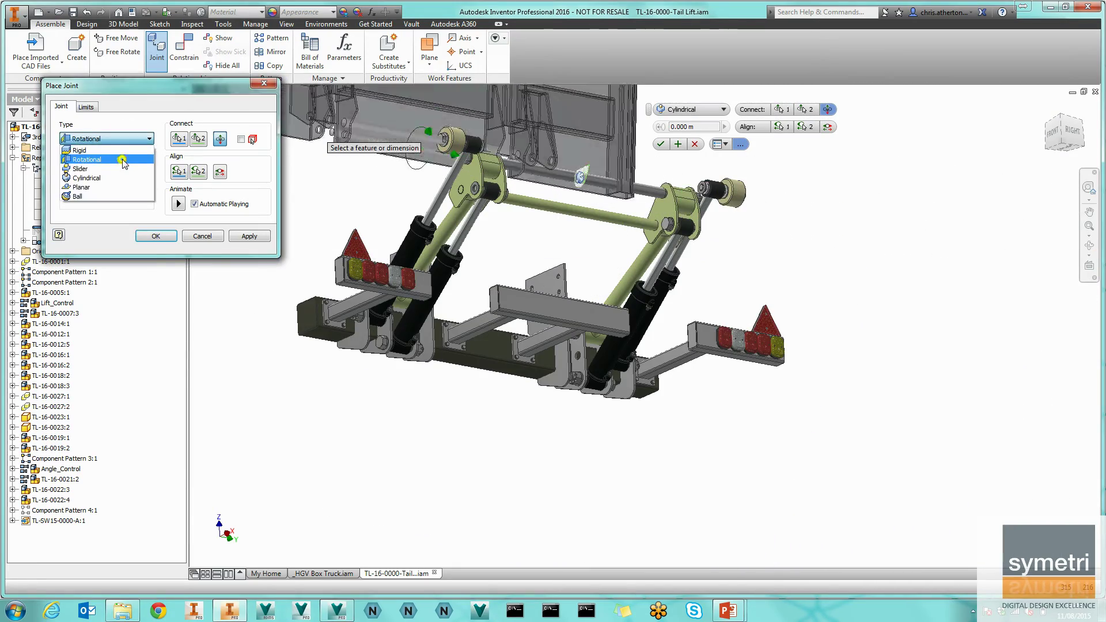
click(87, 159)
click(253, 236)
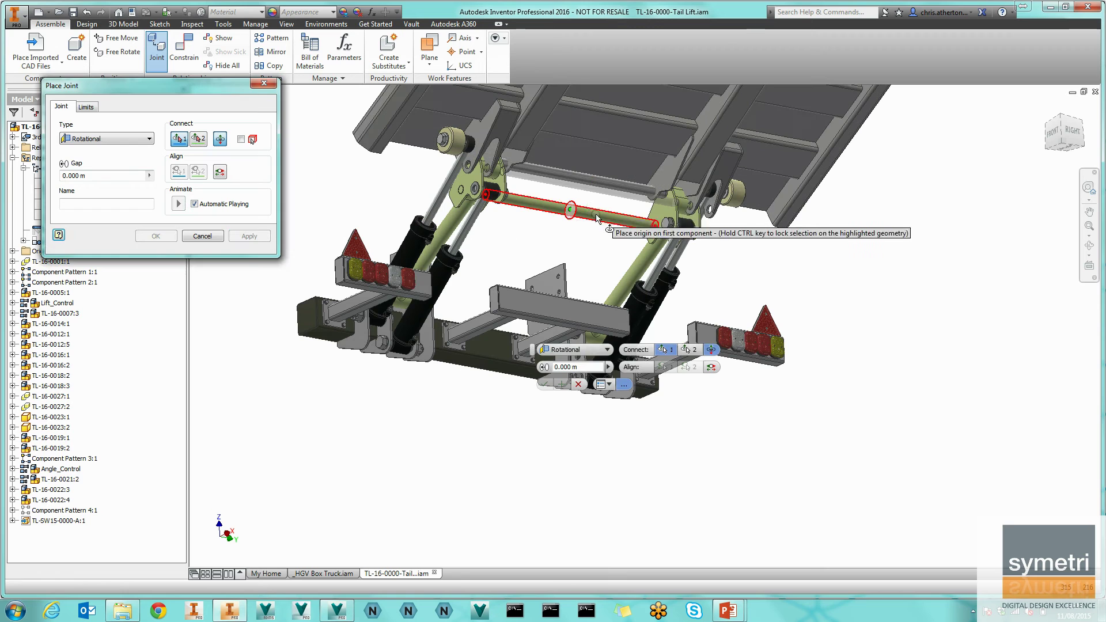
Step: Add a Cylindrical joint between the cross tube and pin, then swing the platform to test it
shift+middle_drag(582, 217, 538, 208)
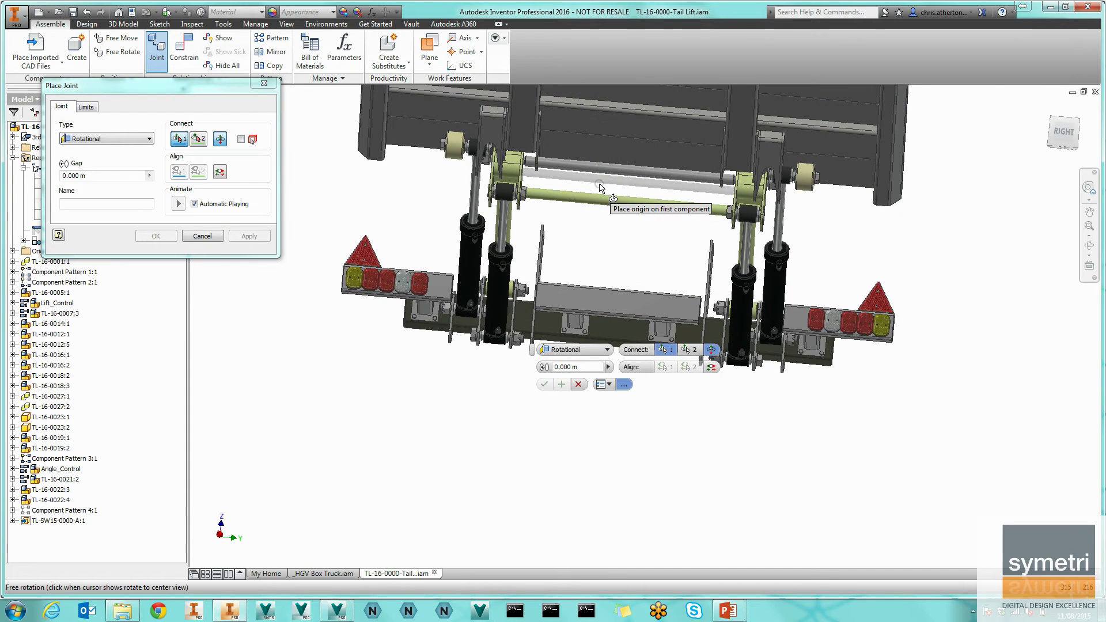
click(619, 181)
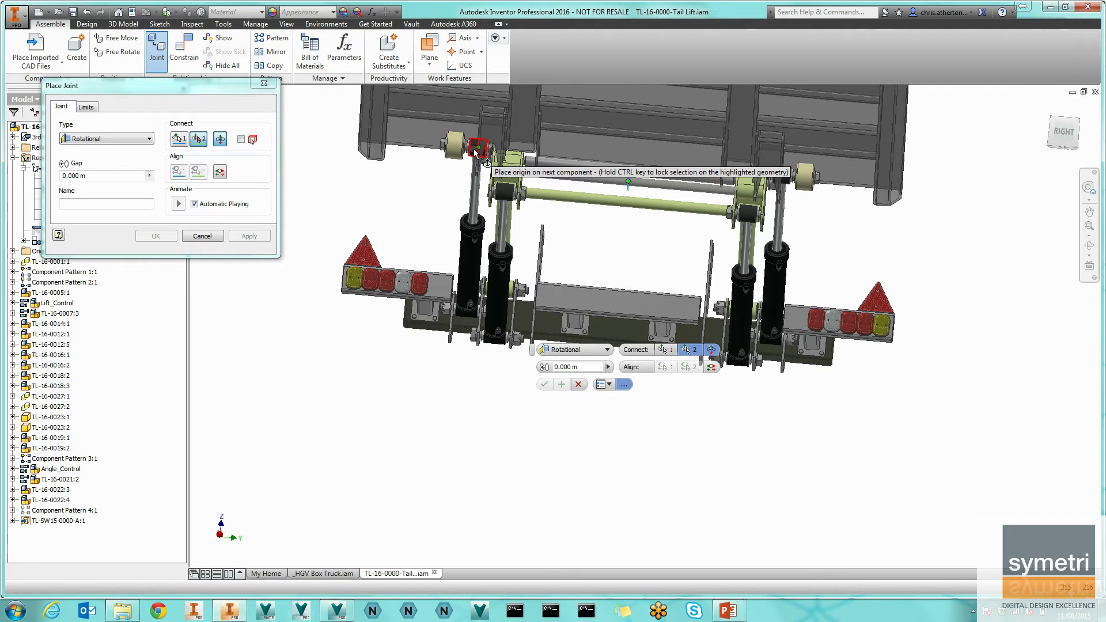
click(475, 151)
click(100, 139)
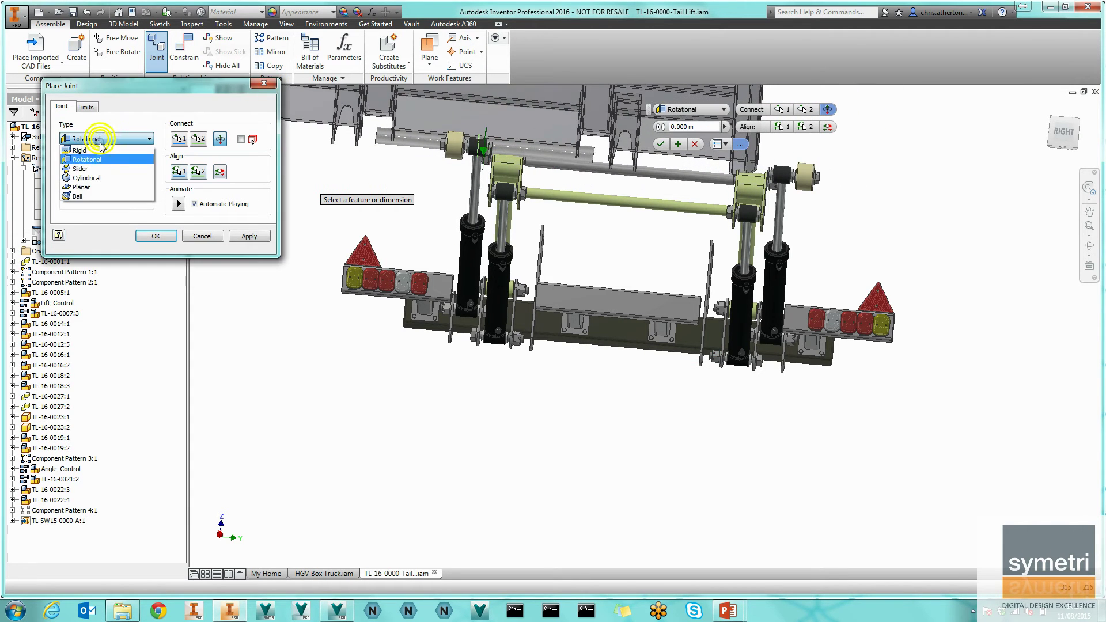
click(104, 177)
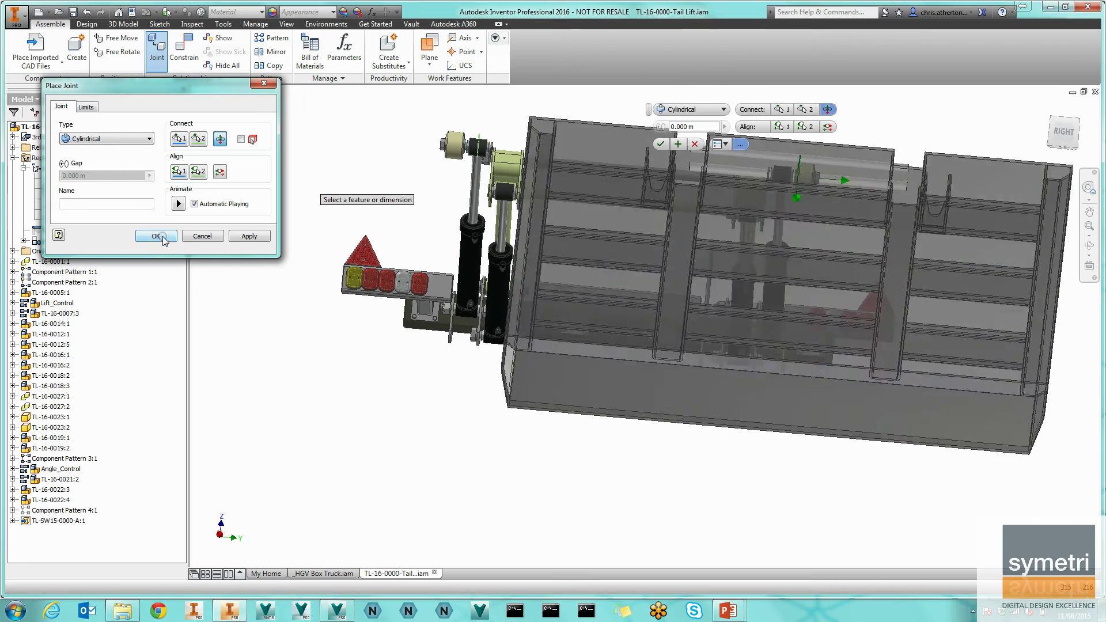
click(157, 236)
shift+middle_drag(647, 212, 578, 147)
drag(565, 183, 397, 256)
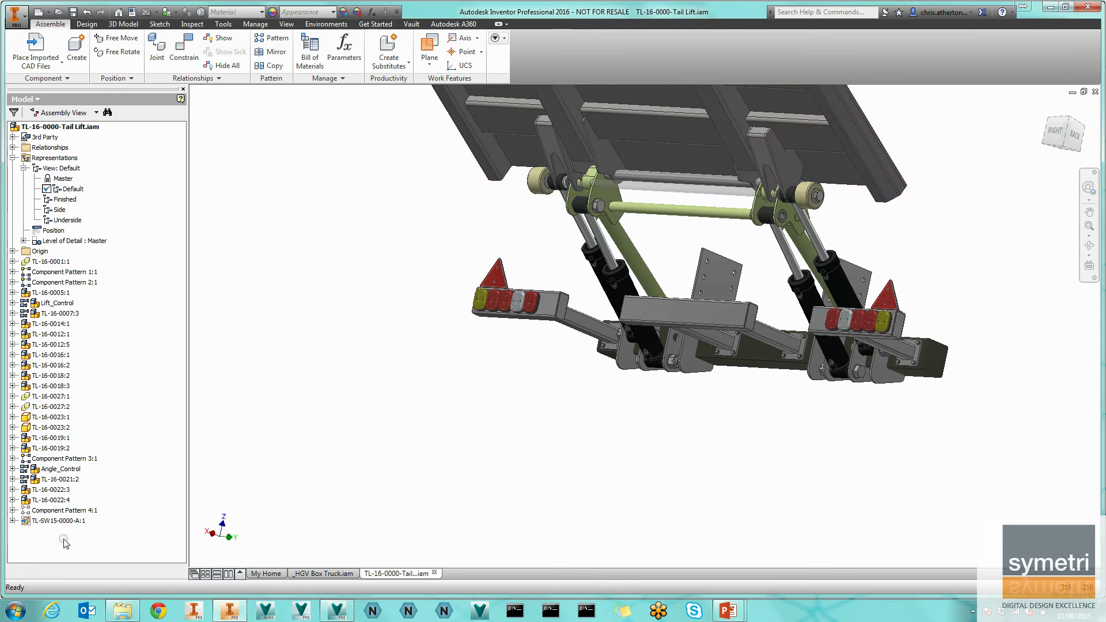
Step: Expand TL-SW15-0000-A:1 in the browser to show its Rotational:1 and Cylindrical:1 joints
click(13, 521)
right_click(39, 521)
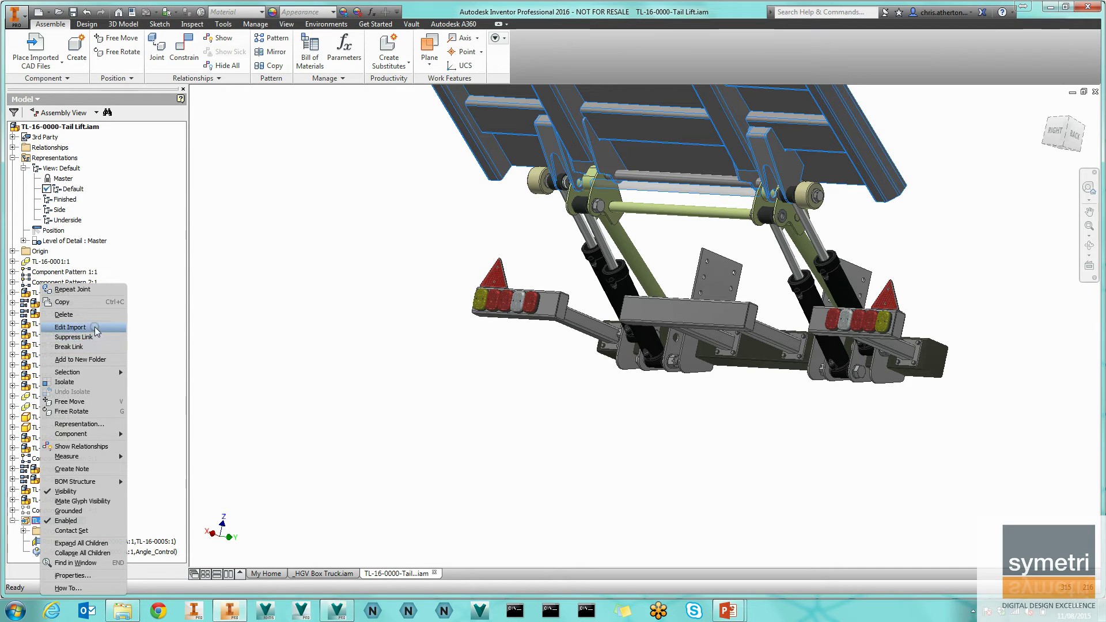
click(294, 301)
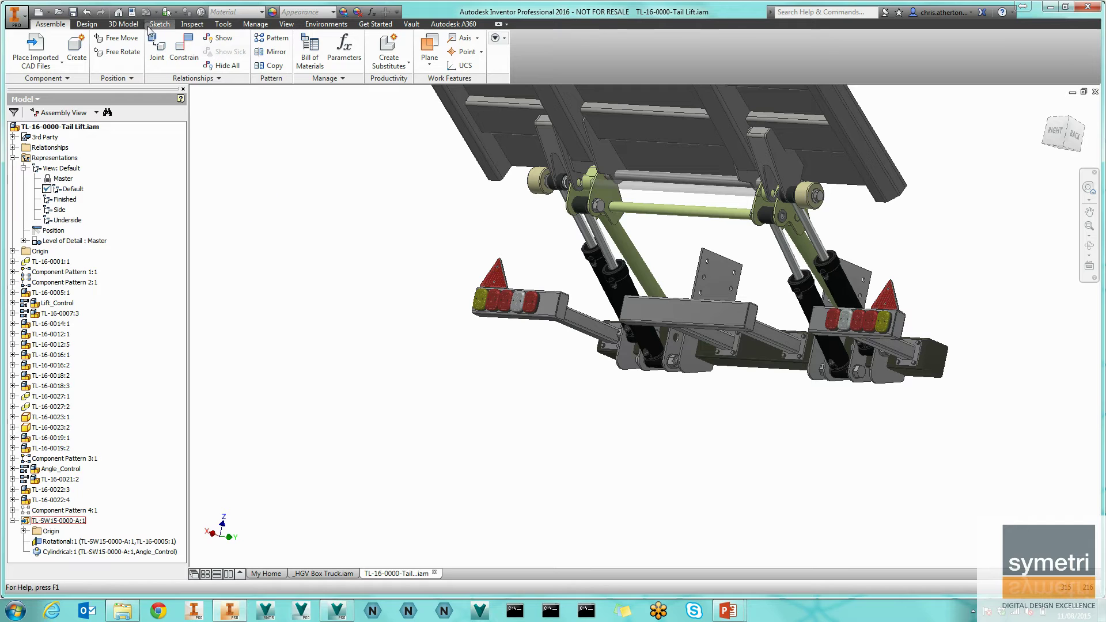
click(190, 24)
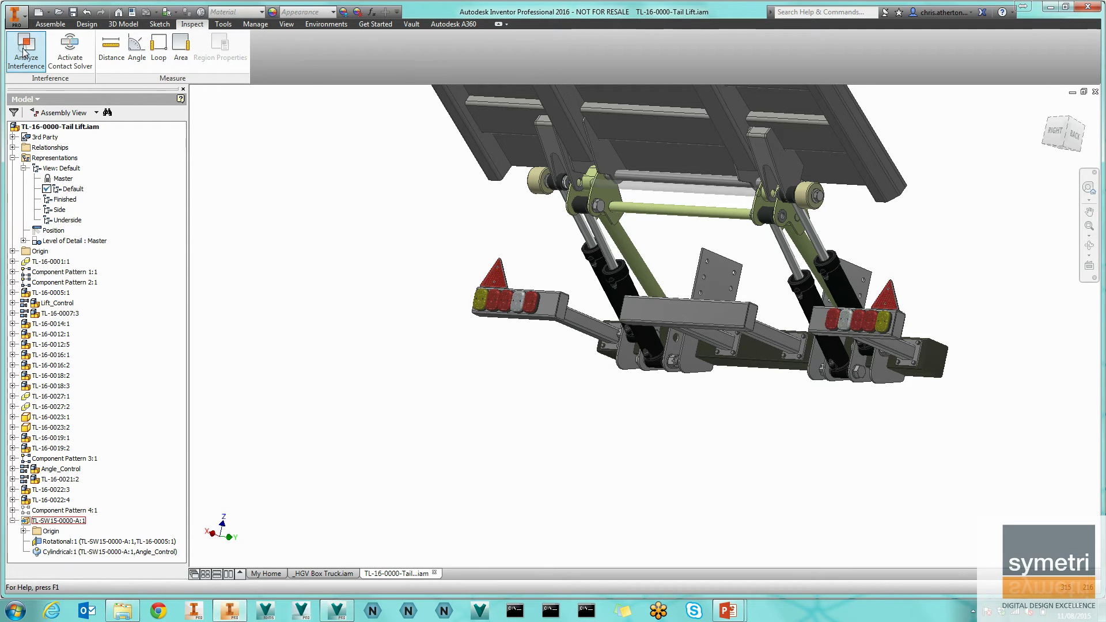
Step: Check interference between the platform (Set 1) and TL-16-0005 (Set 2), finding 20 interferences
click(24, 52)
click(562, 161)
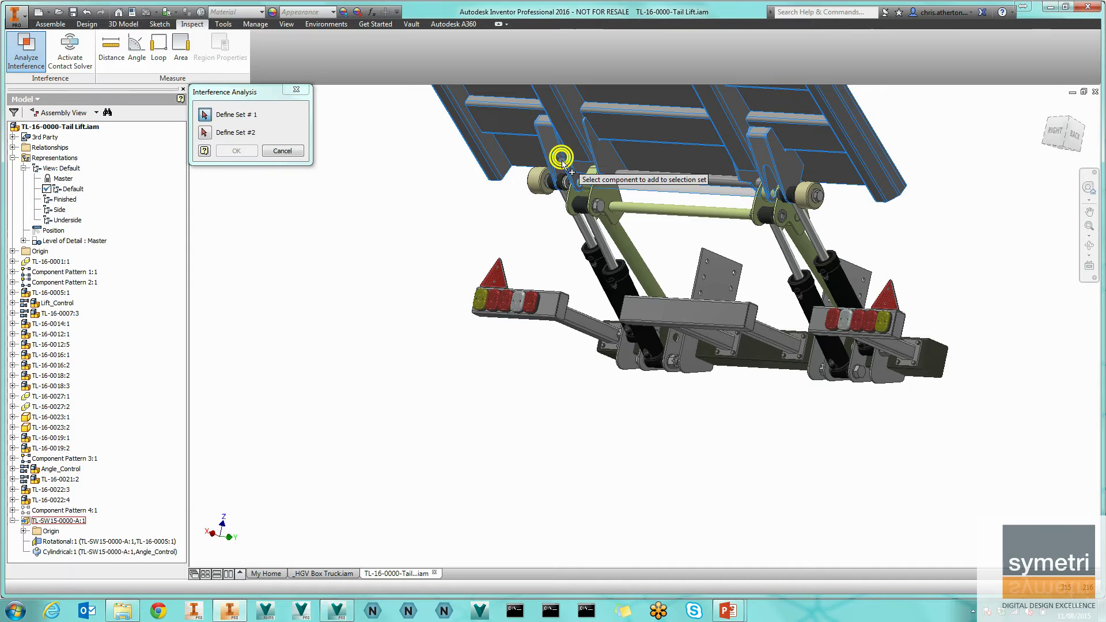
click(587, 181)
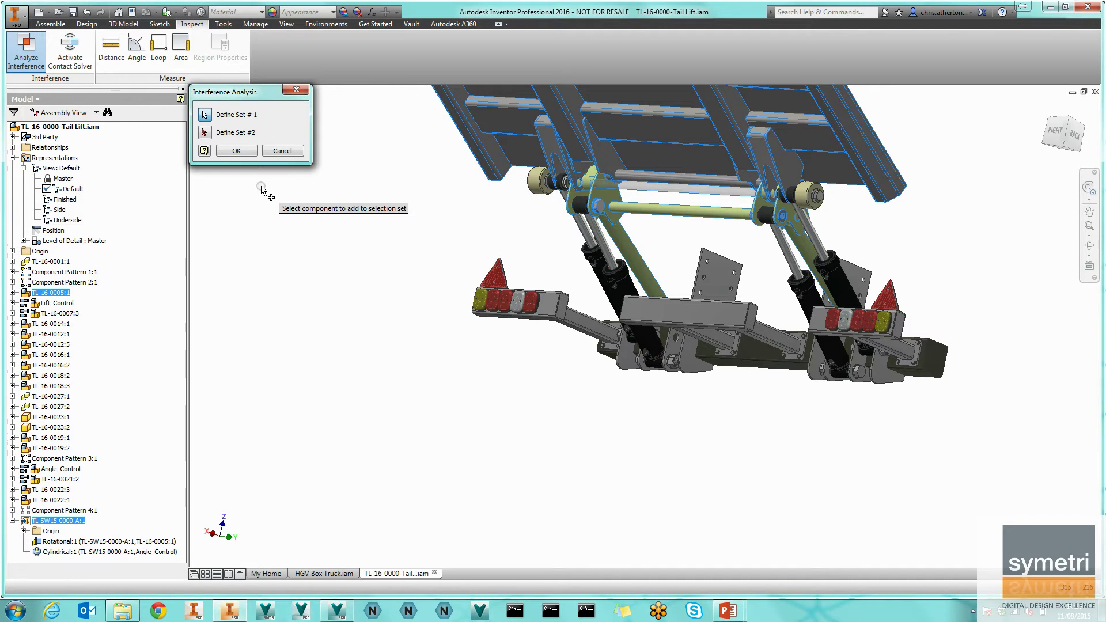
click(236, 150)
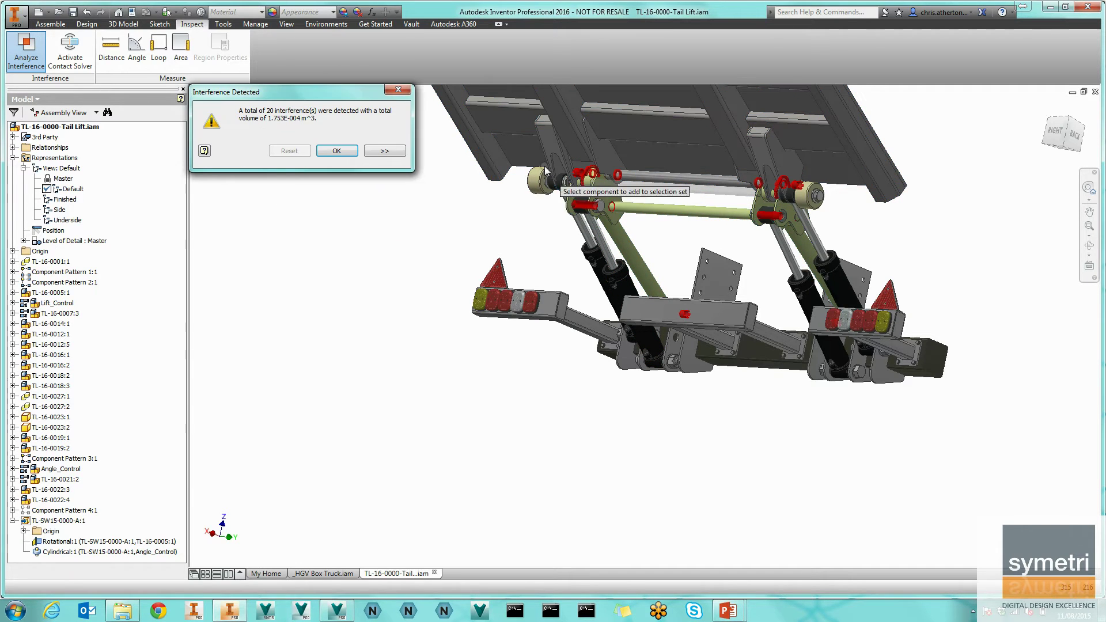
scroll(545, 170, up, 4)
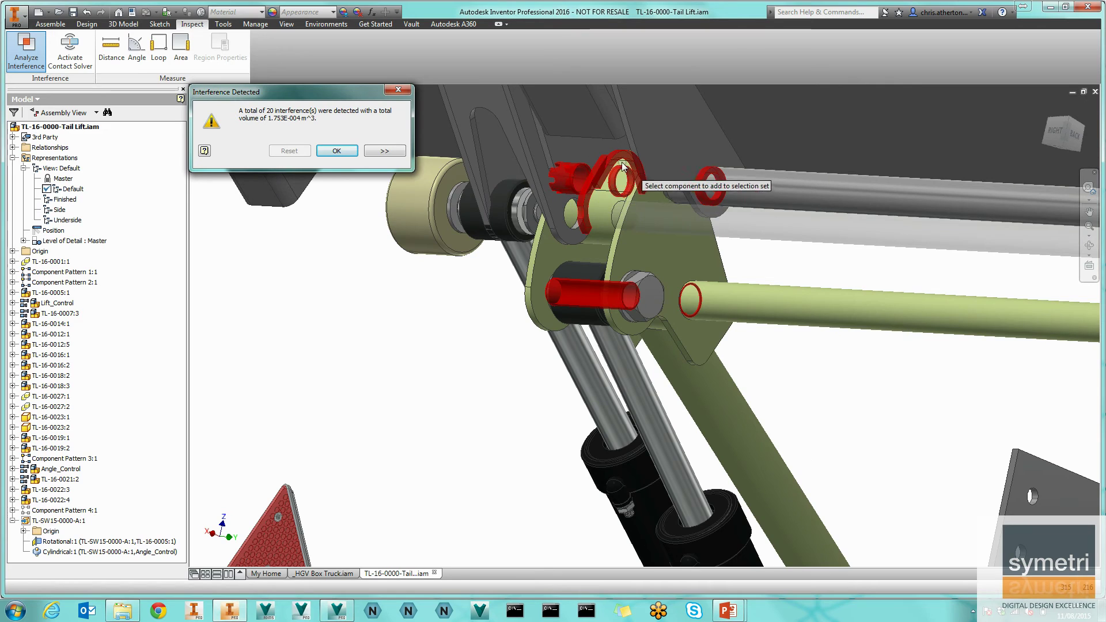
click(333, 151)
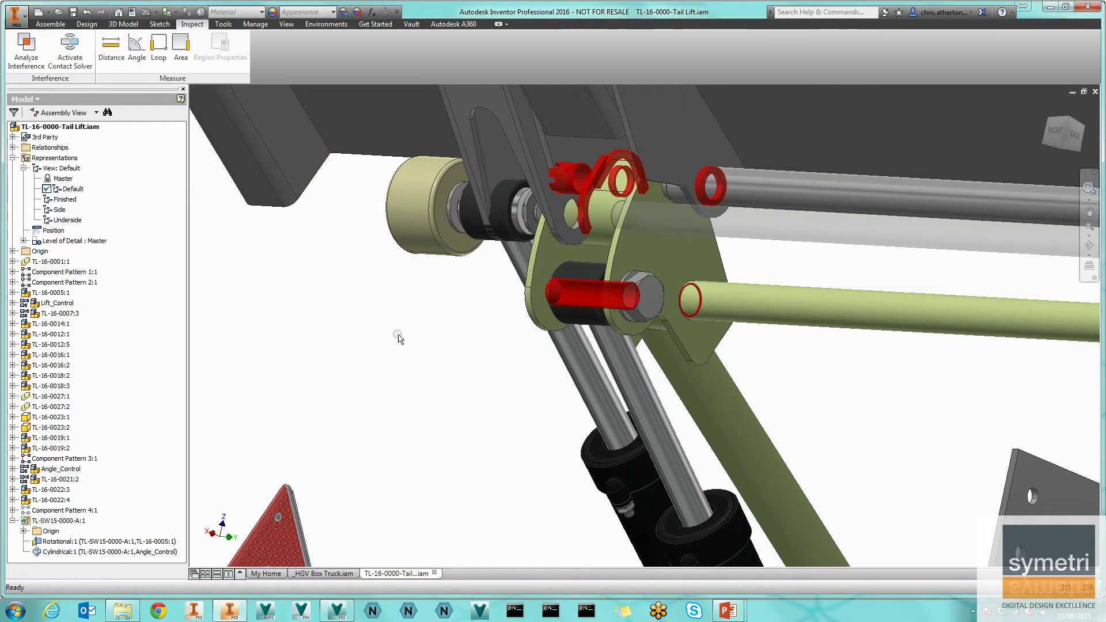
scroll(398, 336, down, 4)
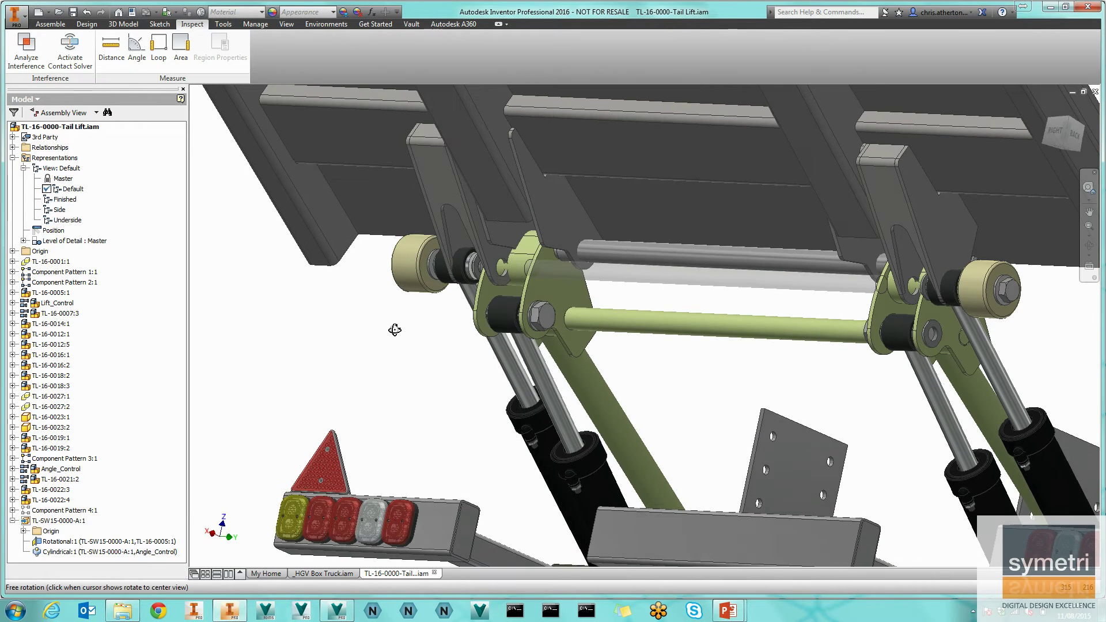
scroll(398, 271, up, 2)
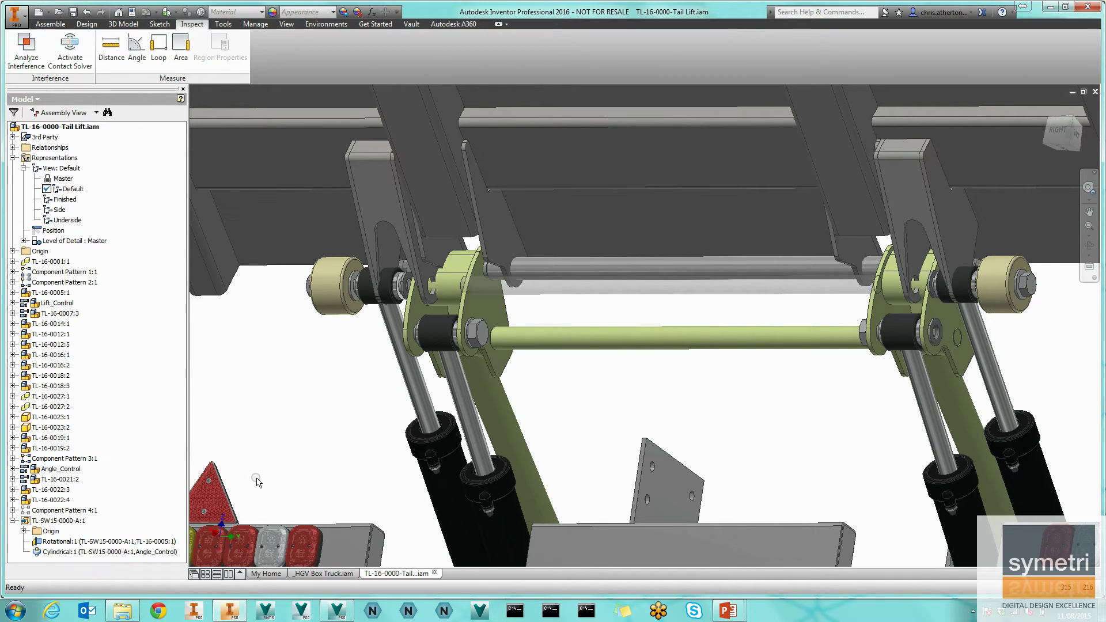
Step: Run copy b to a.bat in the _Solidworks folder to swap in platform version B
click(122, 610)
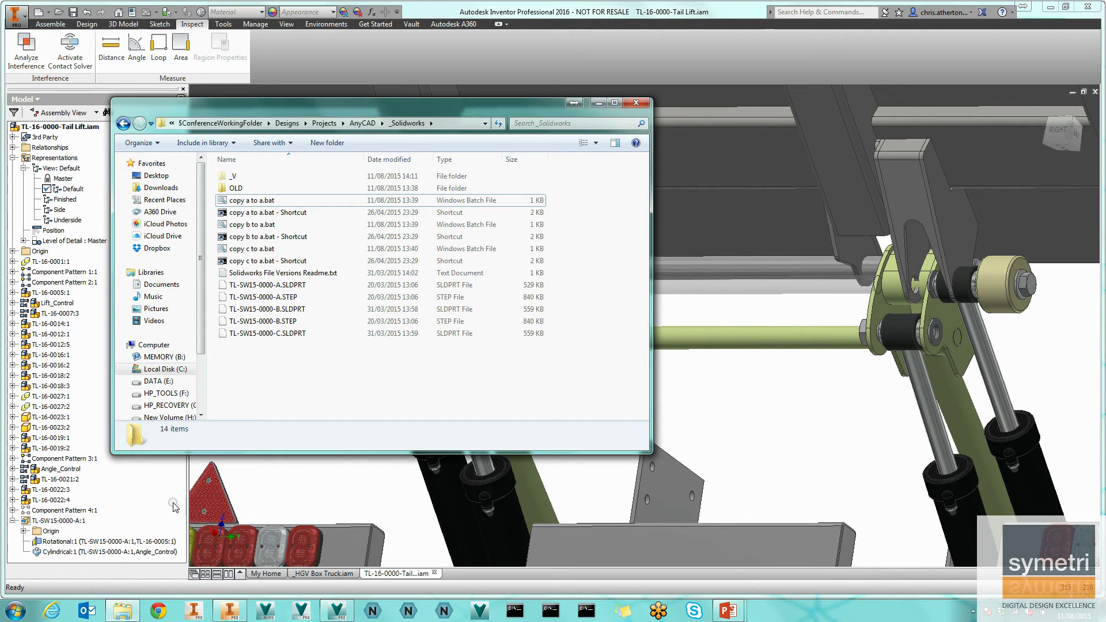
click(262, 228)
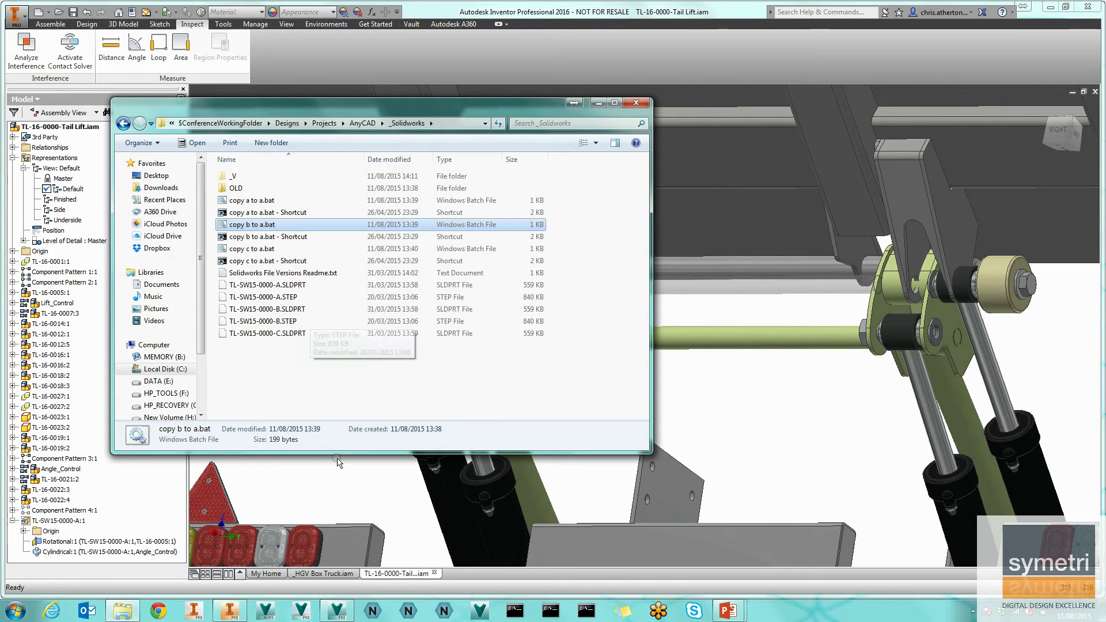
click(328, 489)
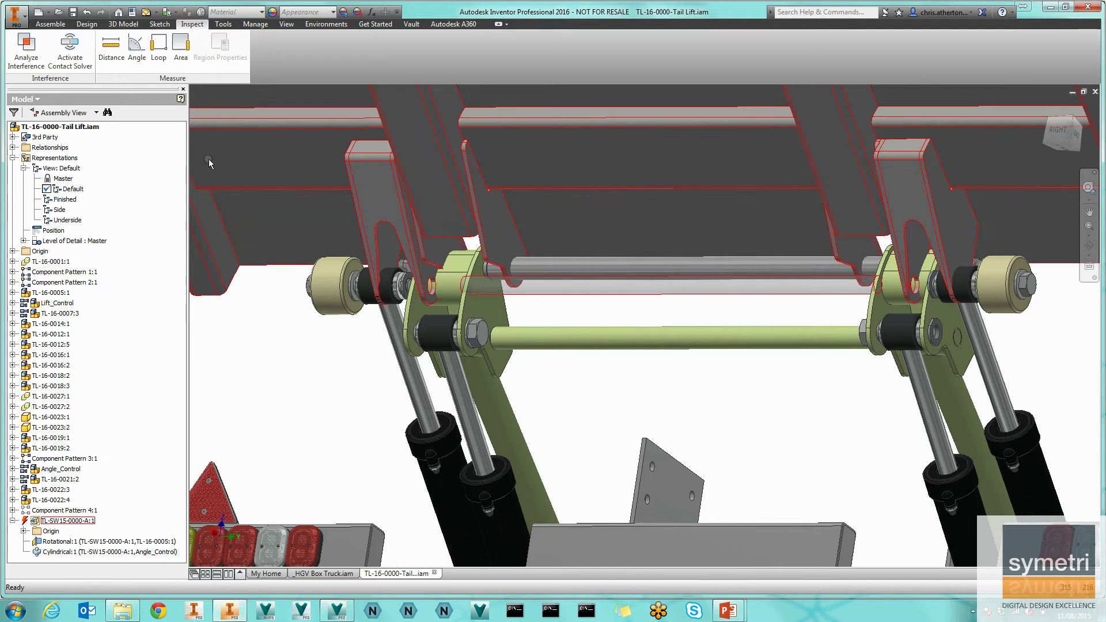
Step: Update the assembly to the changed platform file and return to the Assemble tab
click(144, 14)
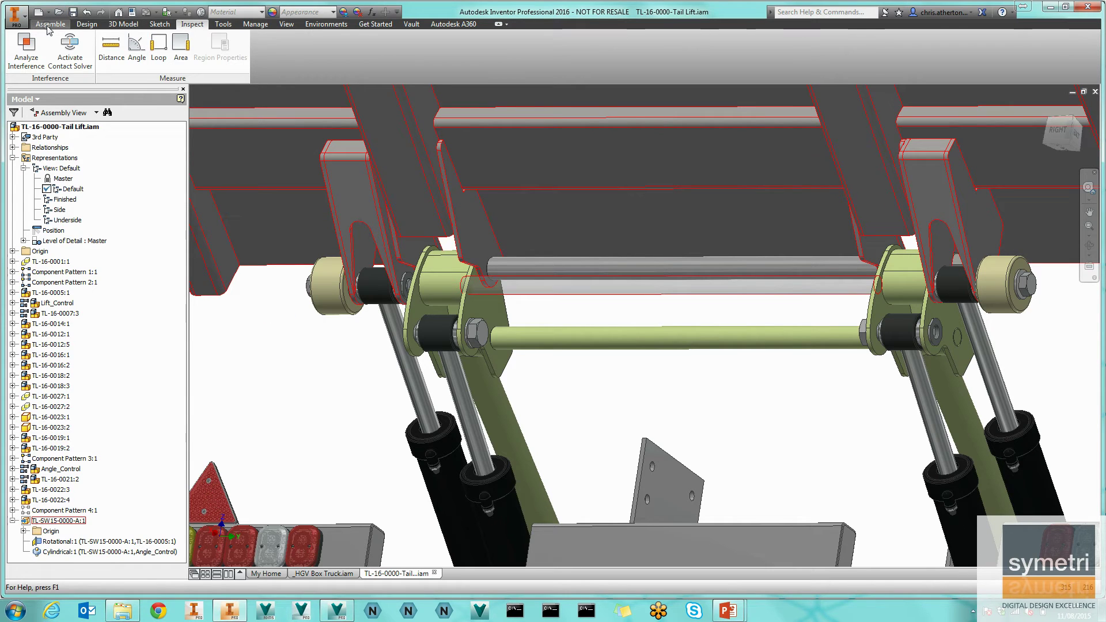
click(50, 24)
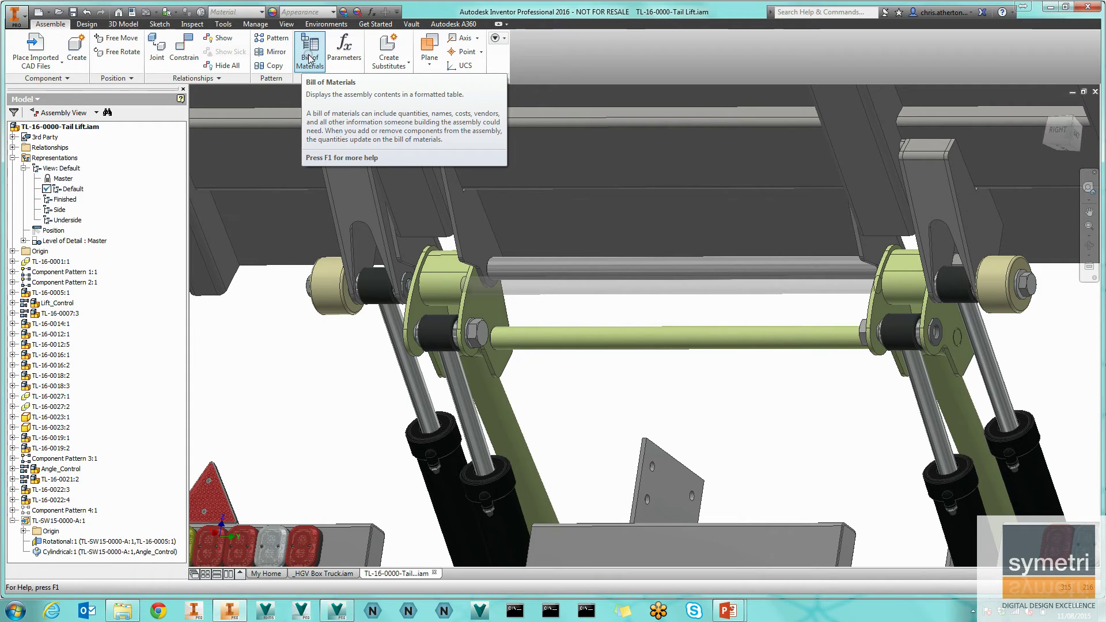
click(310, 59)
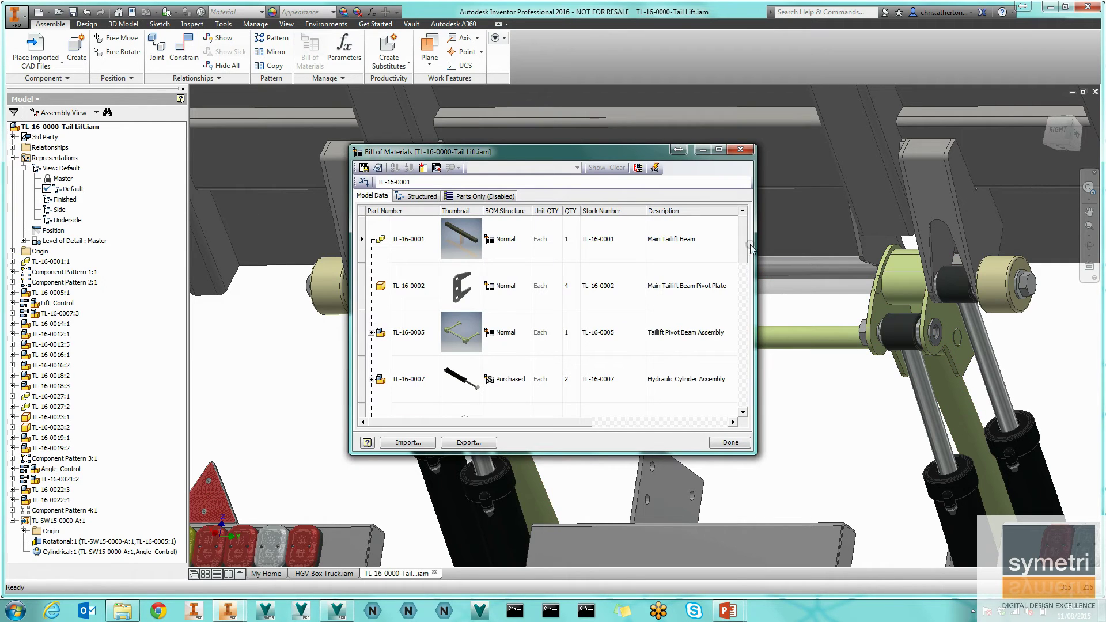
drag(743, 249, 755, 410)
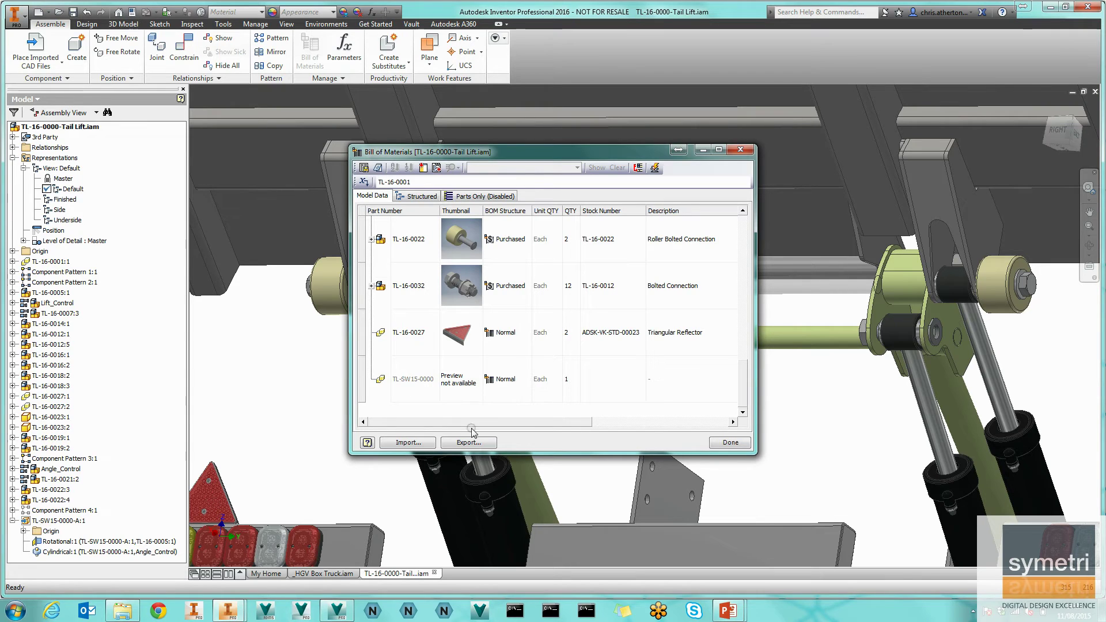
drag(477, 422, 570, 413)
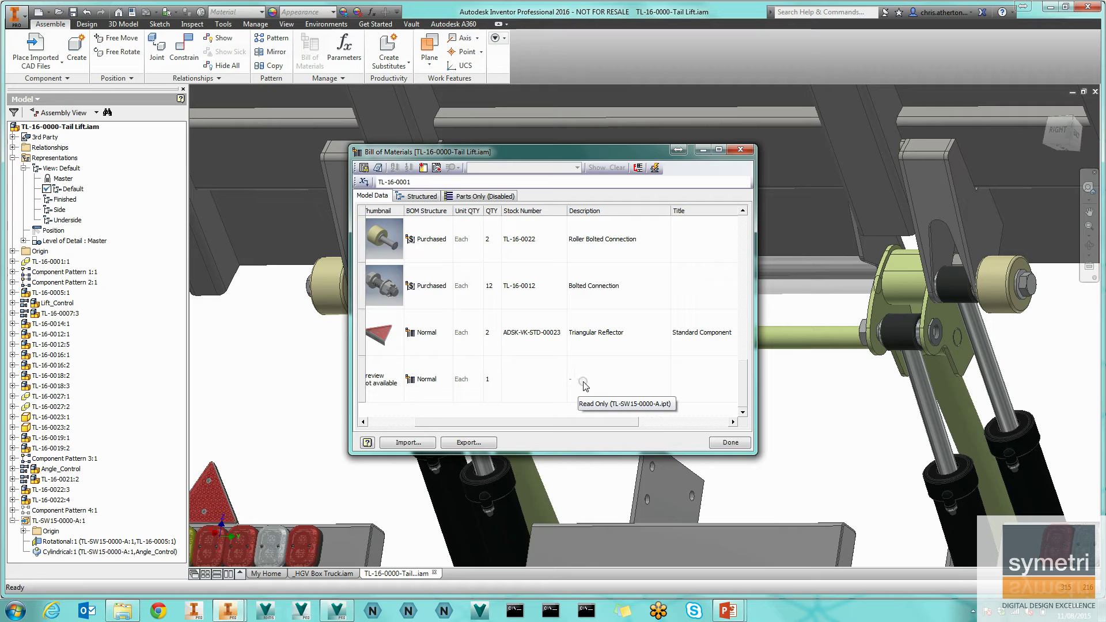
click(730, 443)
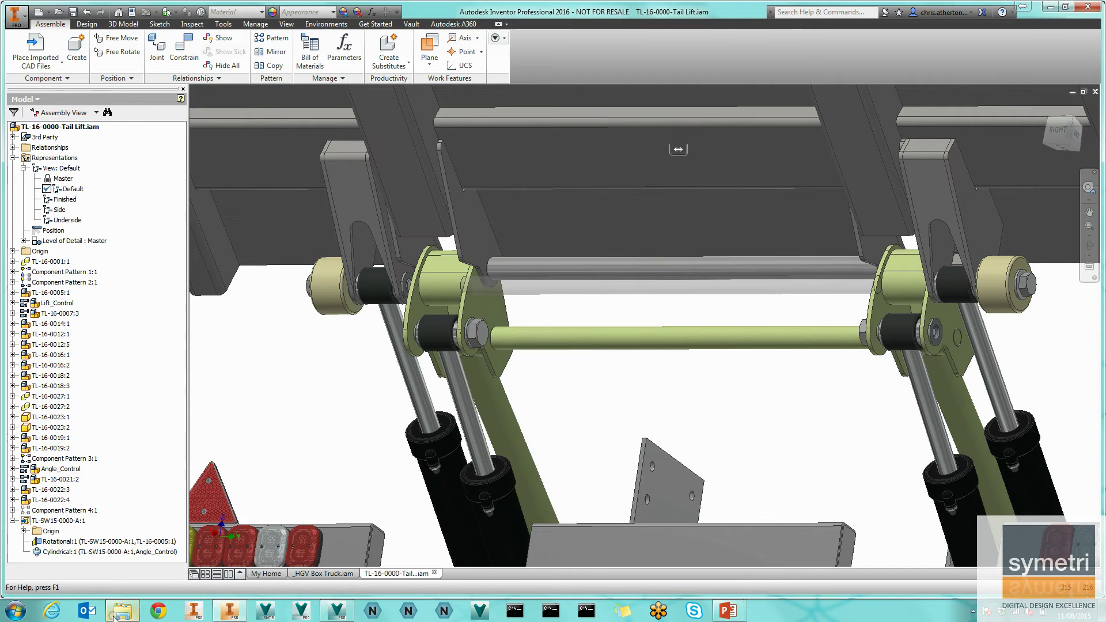
key(alt+Tab)
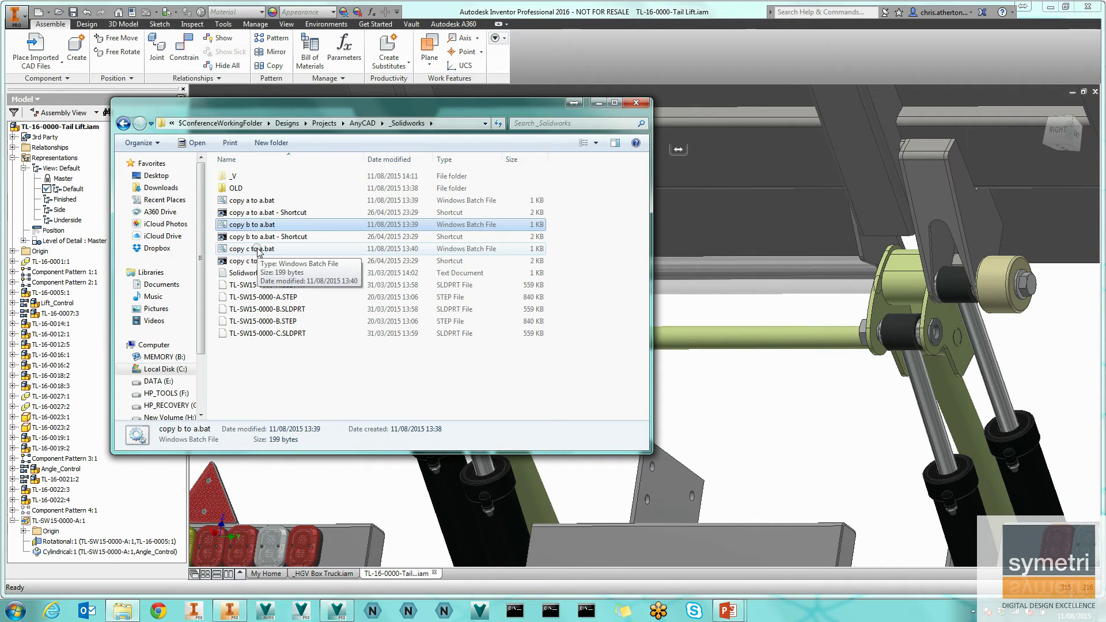
click(331, 478)
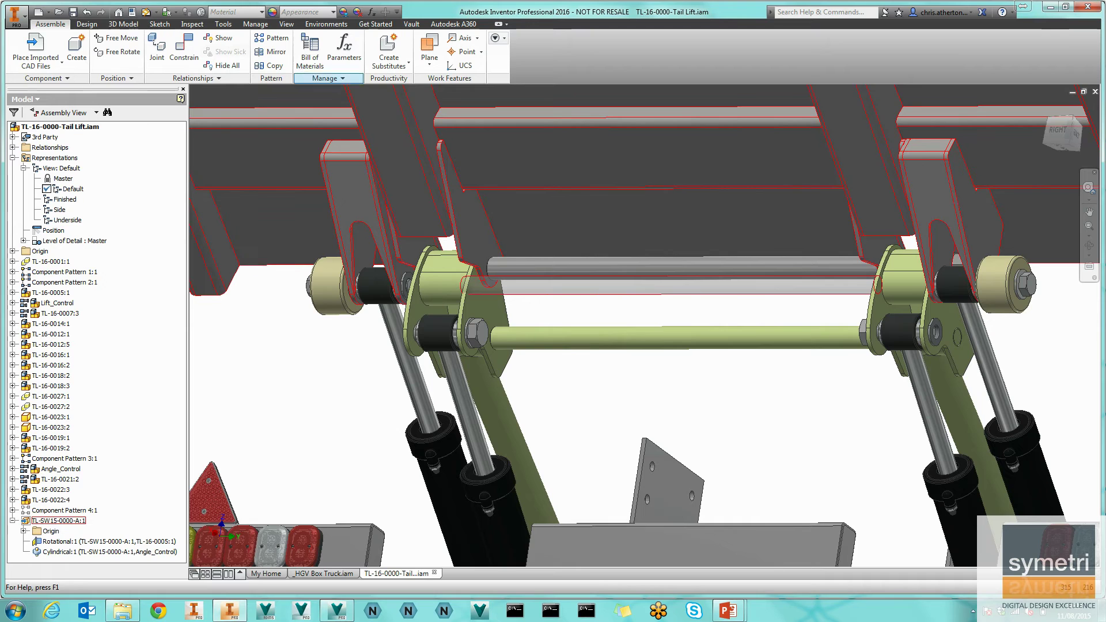
Step: Reopen the Bill of Materials and find the platform's last-row Description, 3.5T HGV Tail Lift
click(315, 58)
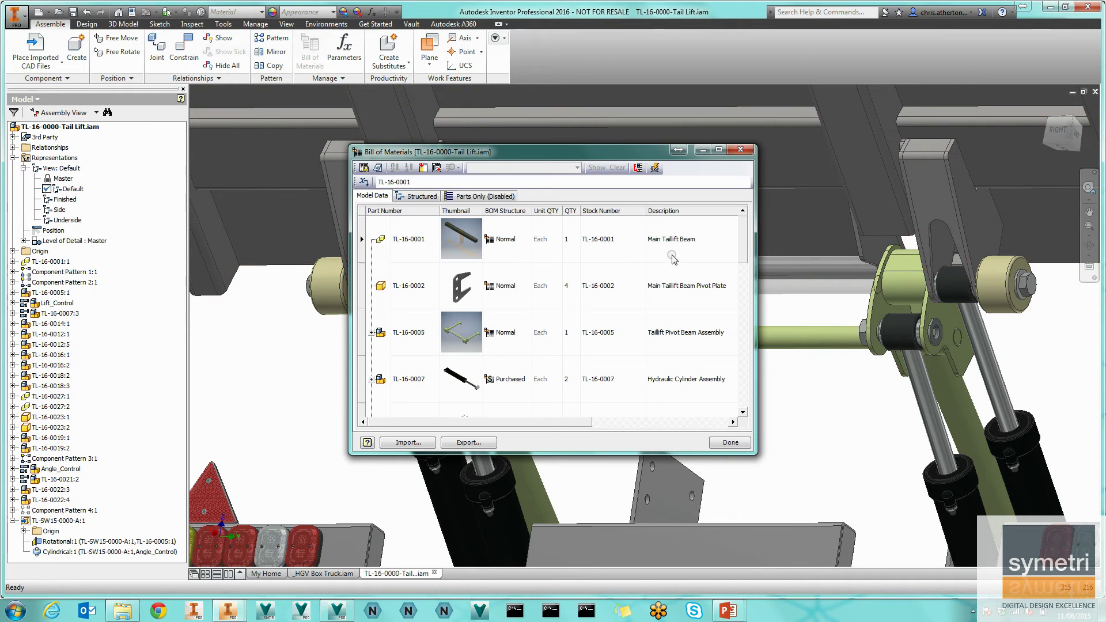
drag(747, 233, 762, 389)
drag(576, 423, 604, 425)
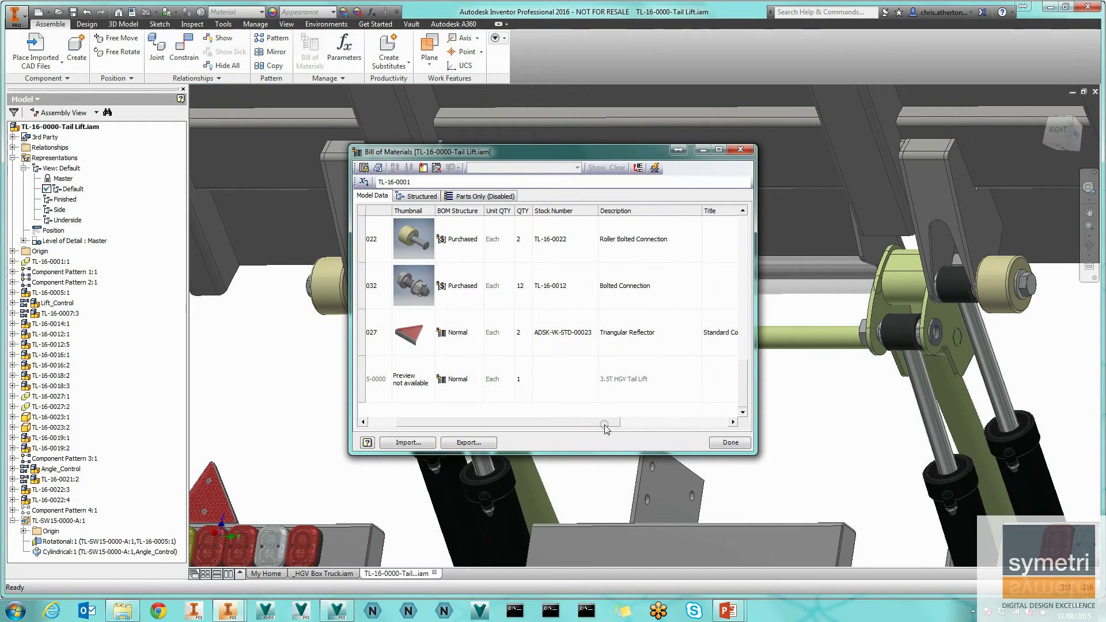